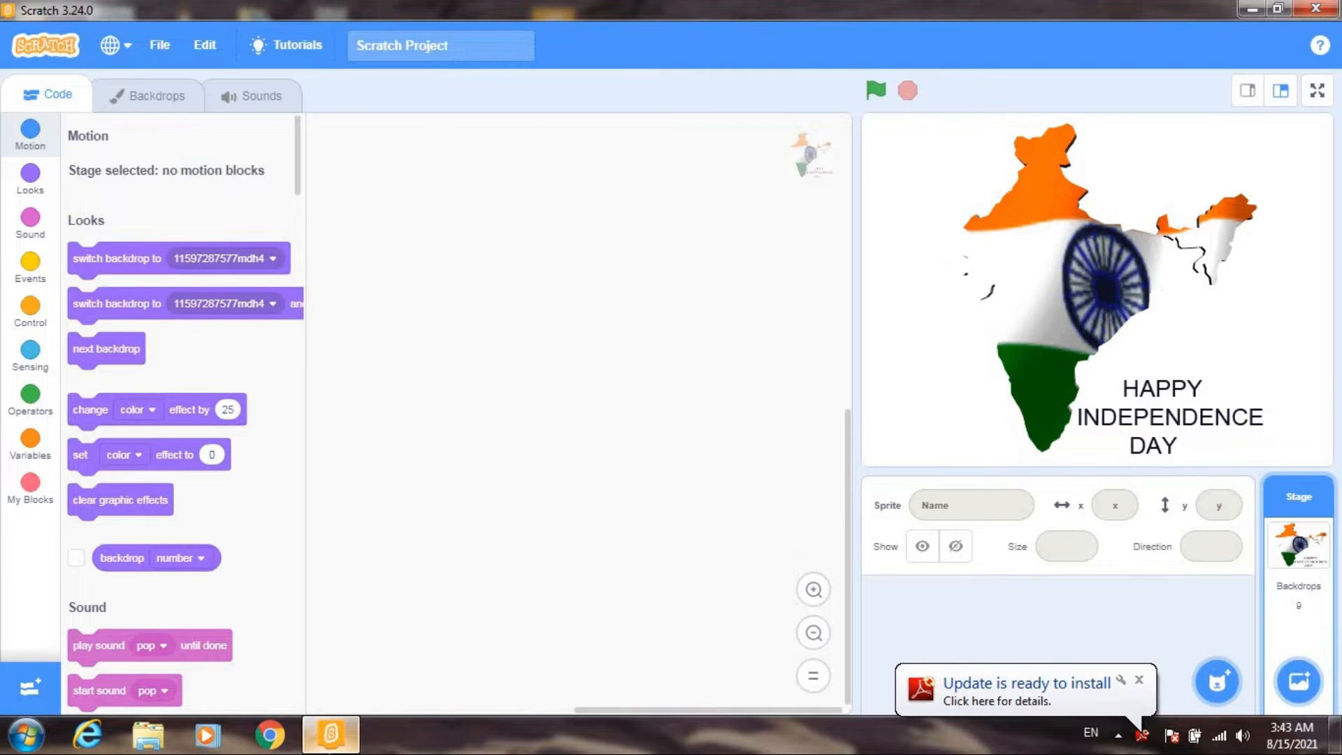
{"action": "mouse_move", "coordinate": [1298, 682]}
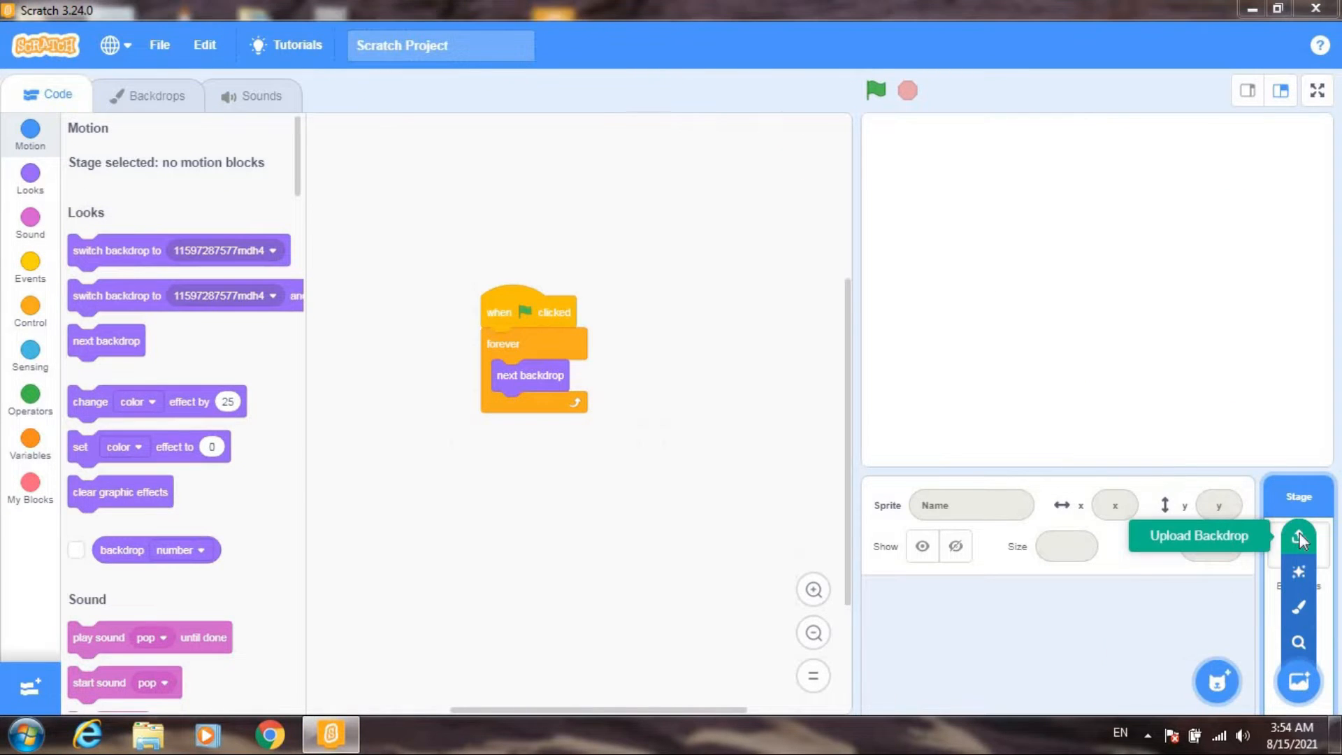
{"action": "left_click", "coordinate": [1298, 535]}
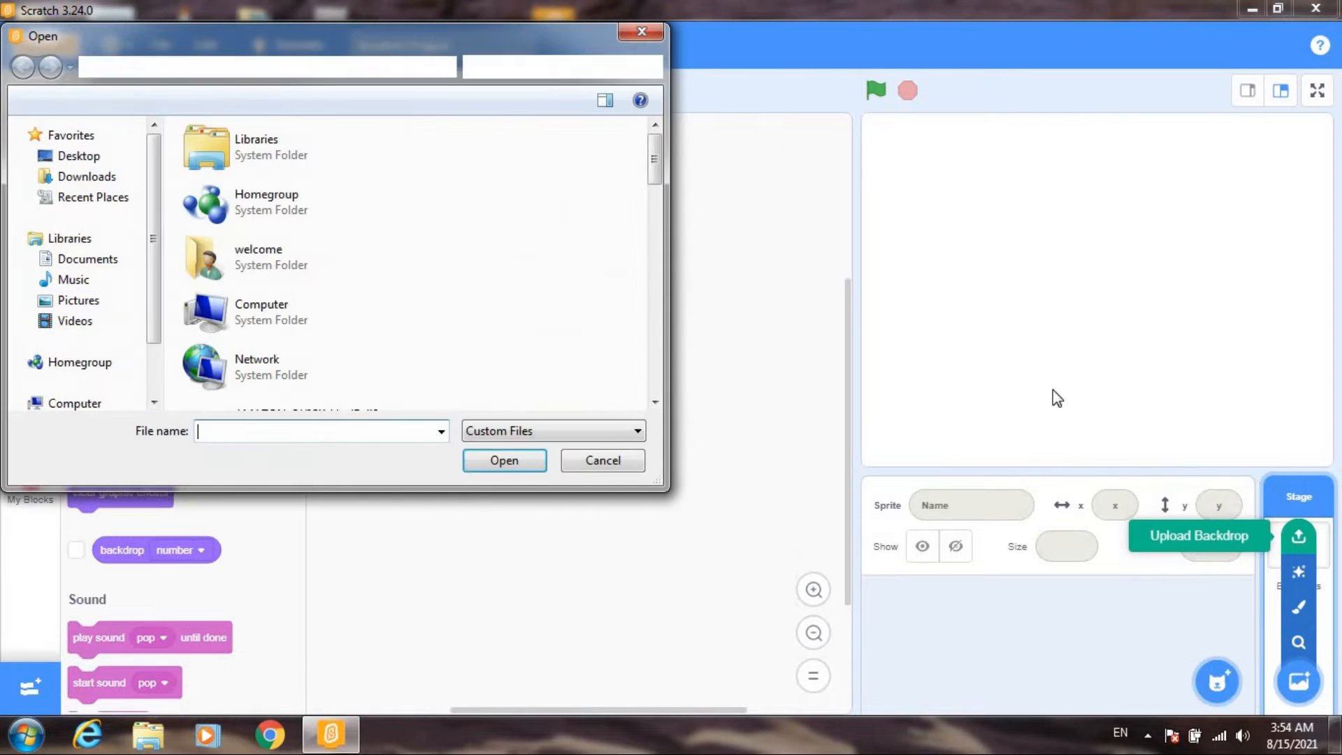
{"action": "left_click", "coordinate": [655, 401]}
{"action": "left_click", "coordinate": [657, 403]}
{"action": "left_click", "coordinate": [657, 403]}
{"action": "left_click", "coordinate": [657, 403]}
{"action": "left_click", "coordinate": [656, 403]}
{"action": "left_click", "coordinate": [656, 403]}
{"action": "left_click", "coordinate": [656, 403]}
{"action": "left_click", "coordinate": [657, 403]}
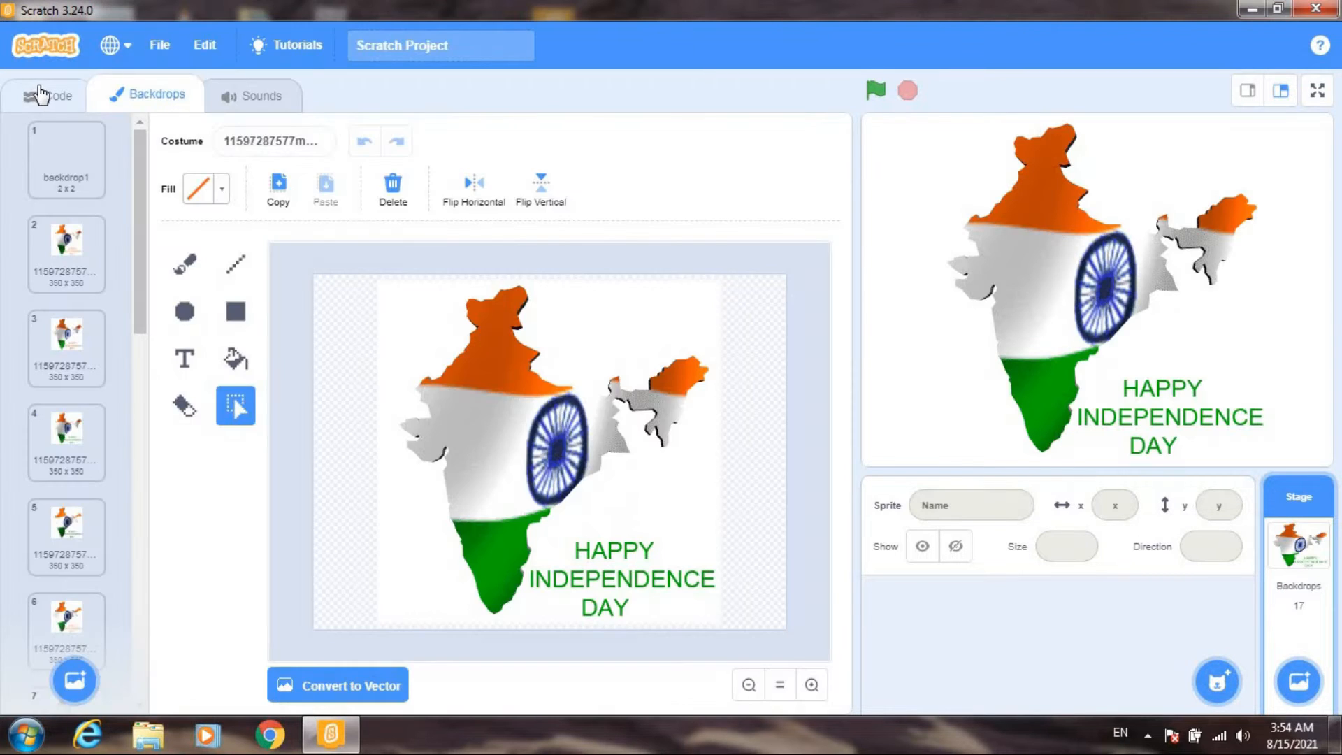
Test the stage's backdrop-switching script by running the project and stopping it.
{"action": "left_click", "coordinate": [40, 93]}
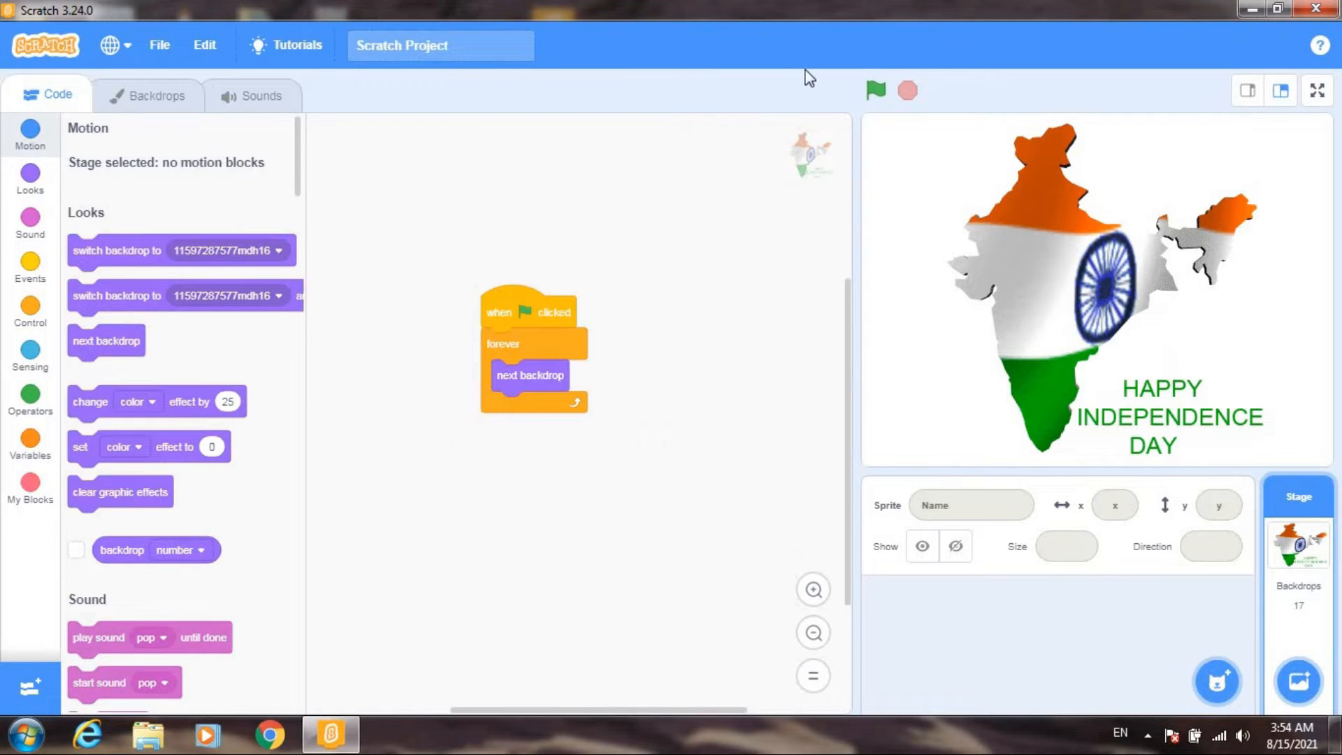
{"action": "left_click", "coordinate": [876, 90]}
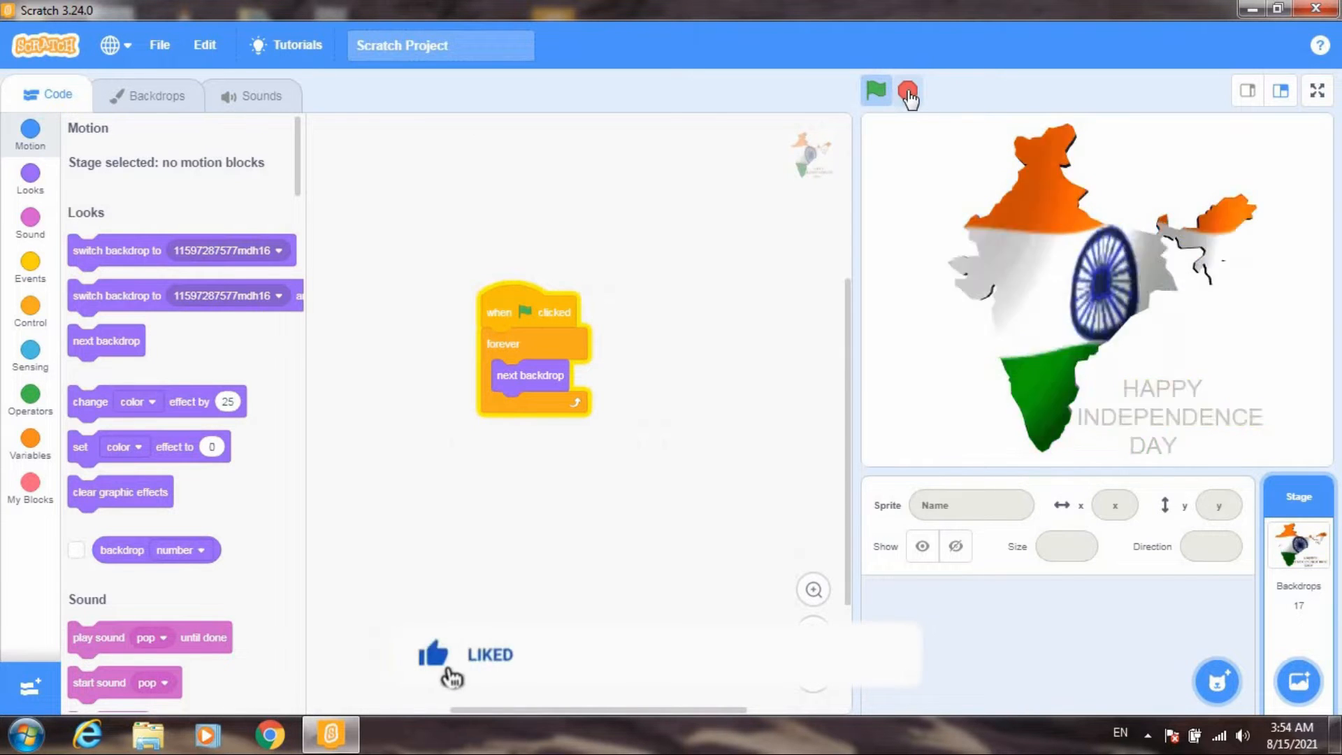
{"action": "left_click", "coordinate": [907, 92]}
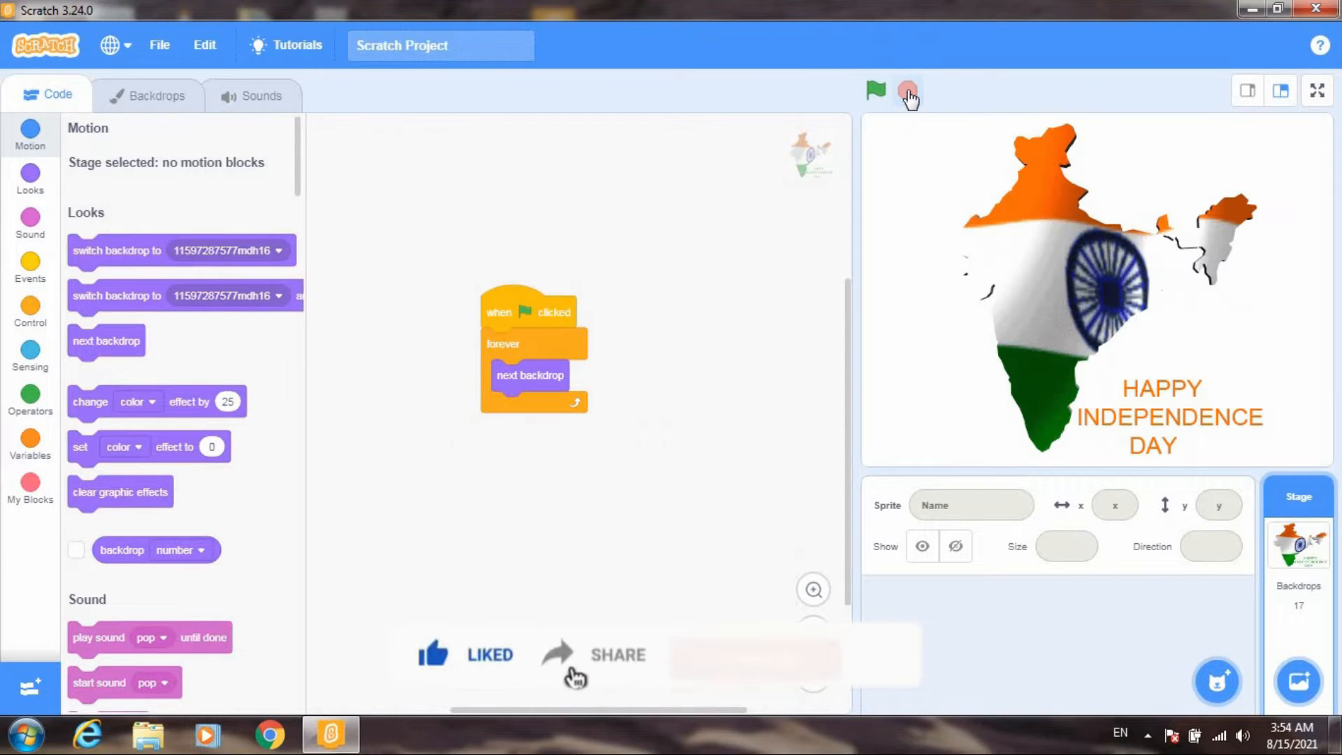
Add a 0.3-second wait after the next backdrop block inside the forever loop and test-run the project.
{"action": "left_click", "coordinate": [31, 264]}
{"action": "left_click", "coordinate": [30, 314]}
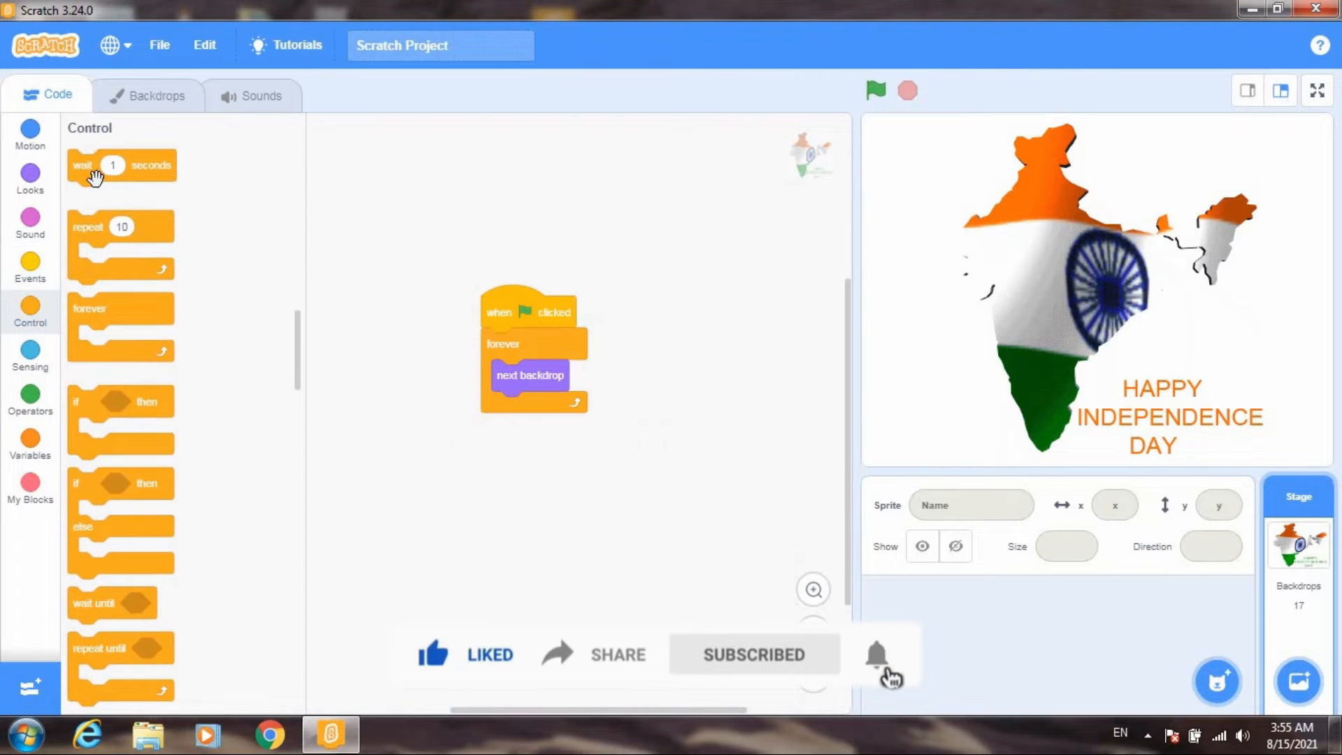
{"action": "left_click_drag", "start_coordinate": [92, 174], "coordinate": [535, 412]}
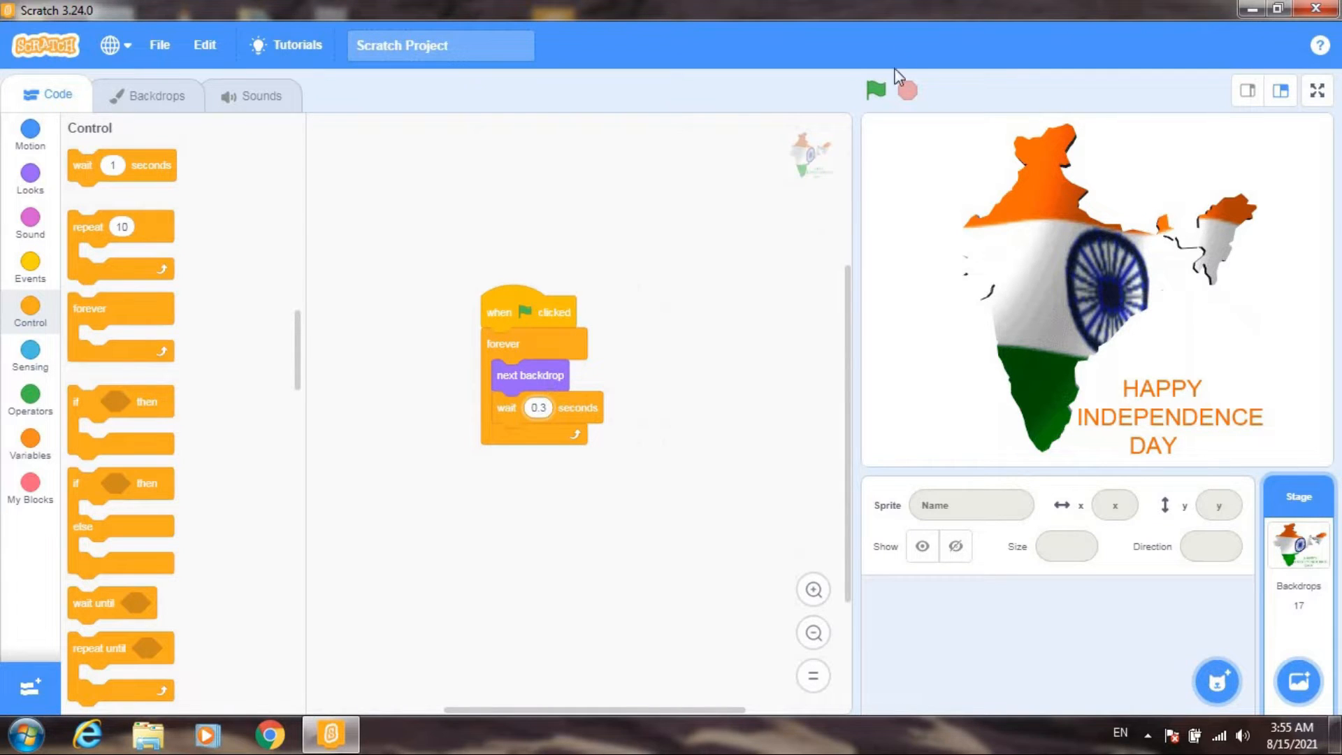
{"action": "left_click", "coordinate": [876, 91]}
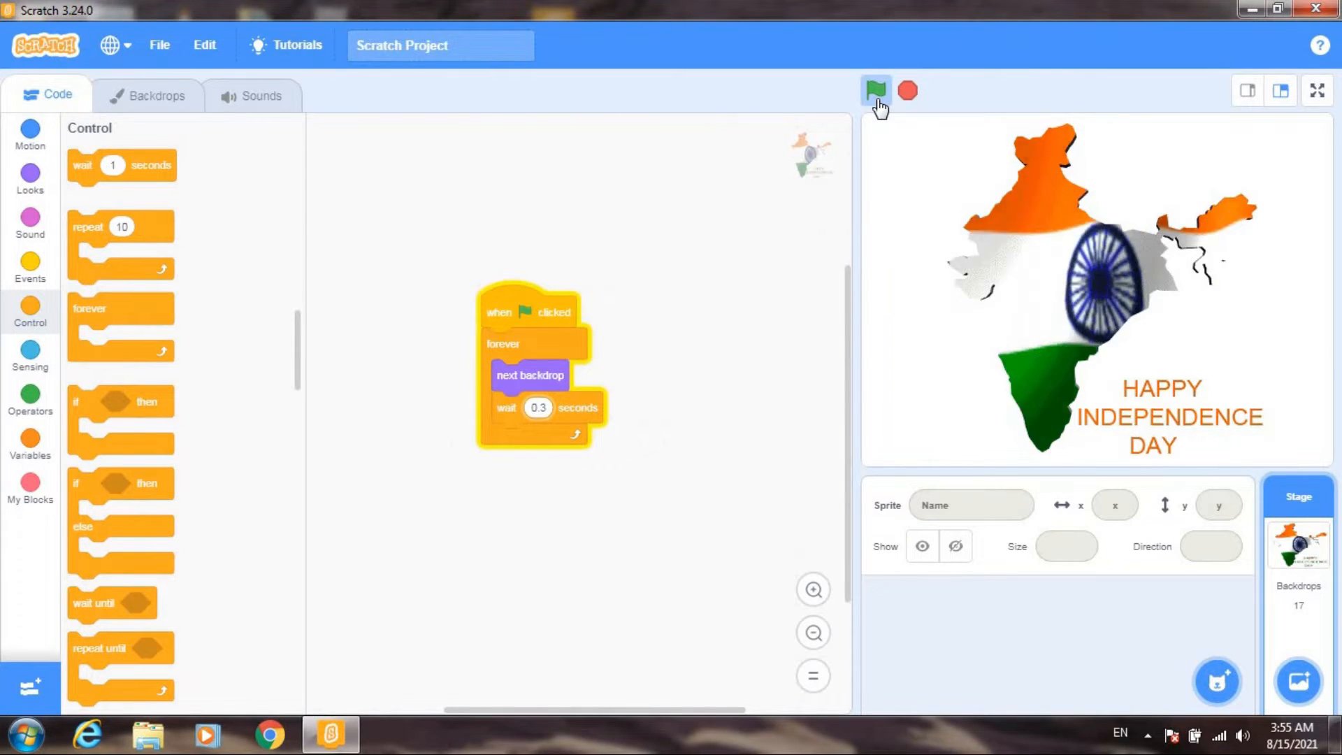
{"action": "left_click", "coordinate": [907, 92]}
Upload the "Proud to be an Indian" image I_day_GIF_9 as a new sprite.
{"action": "mouse_move", "coordinate": [1217, 677]}
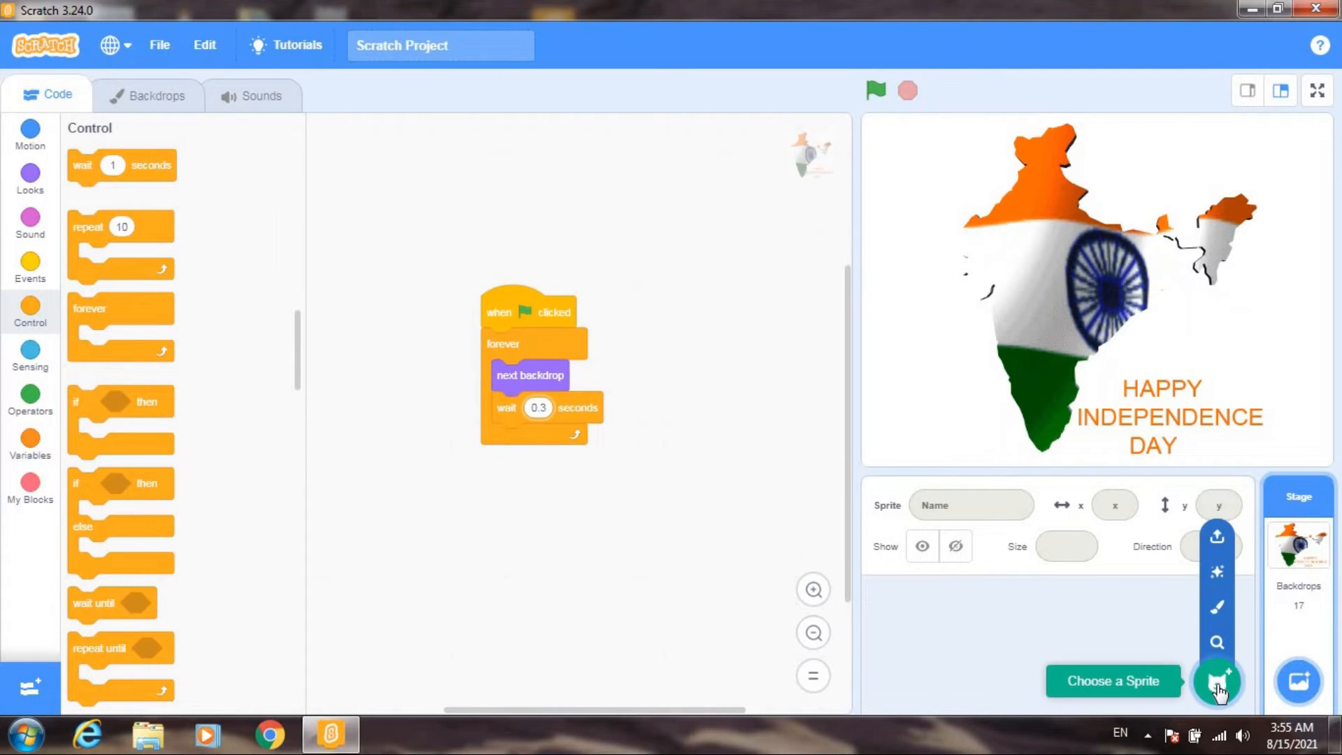
{"action": "left_click", "coordinate": [1217, 539]}
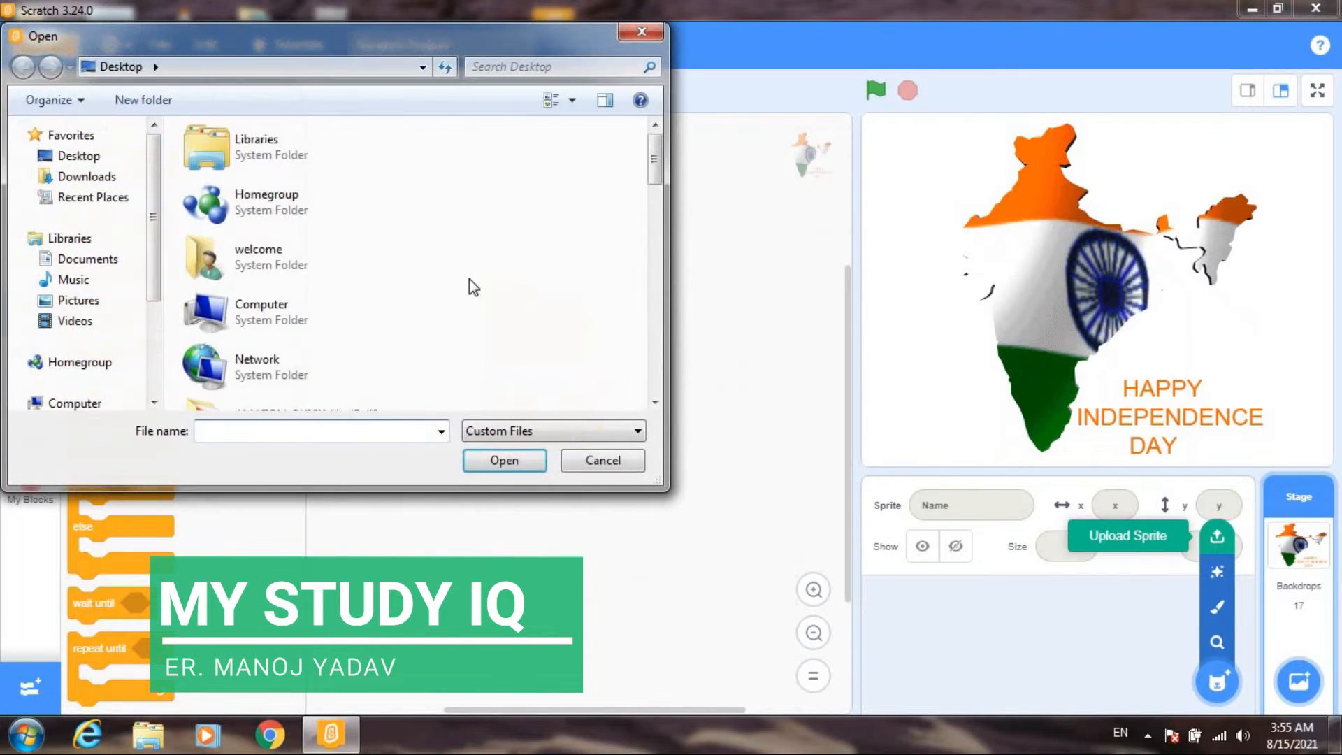
{"action": "left_click", "coordinate": [654, 402]}
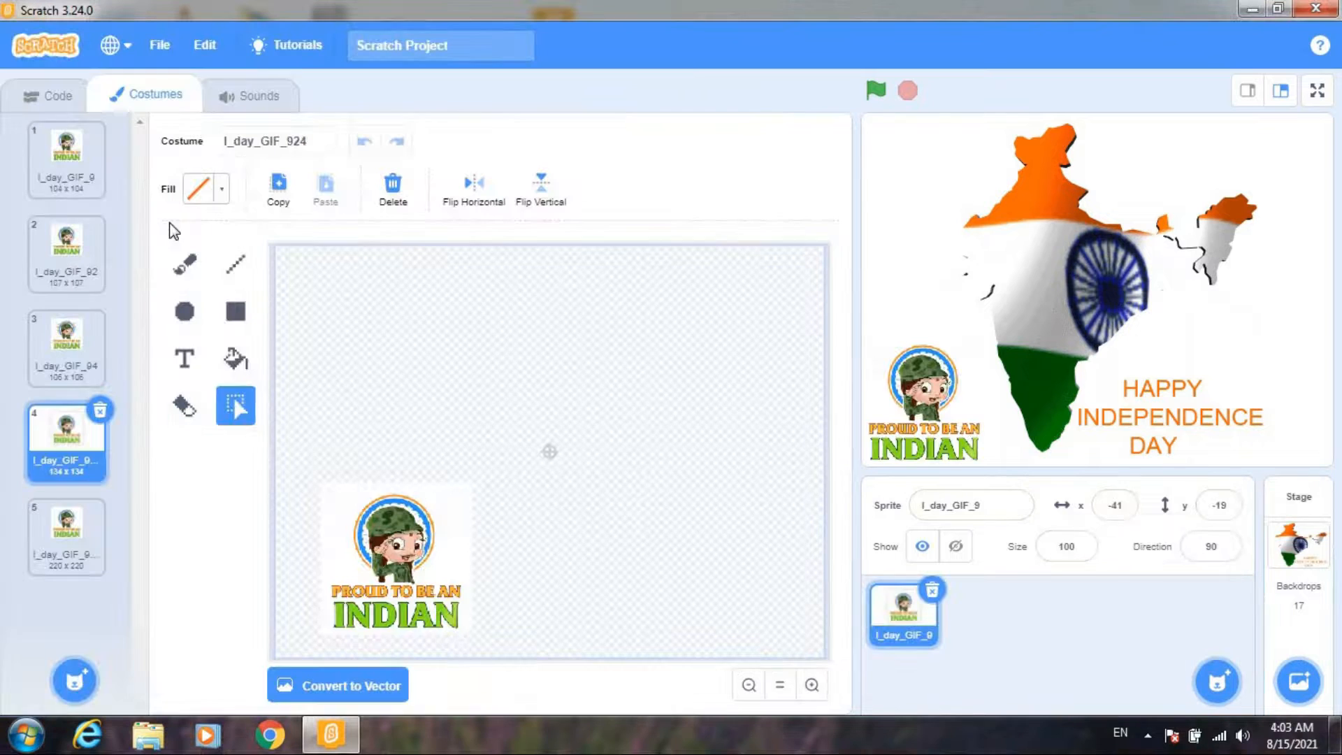
Go through the uploaded sprite's costumes one by one, comparing their size and placement on the stage.
{"action": "left_click", "coordinate": [77, 195]}
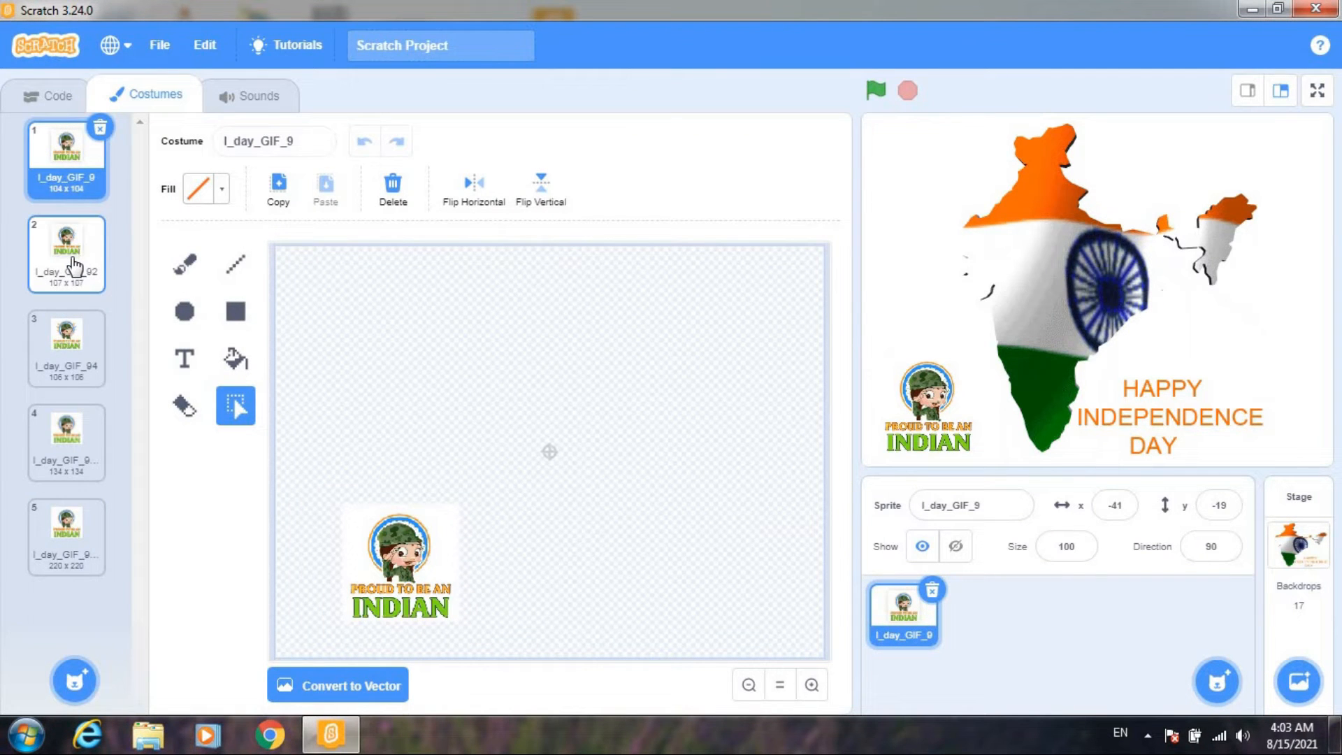
{"action": "left_click", "coordinate": [73, 264]}
{"action": "left_click", "coordinate": [65, 341]}
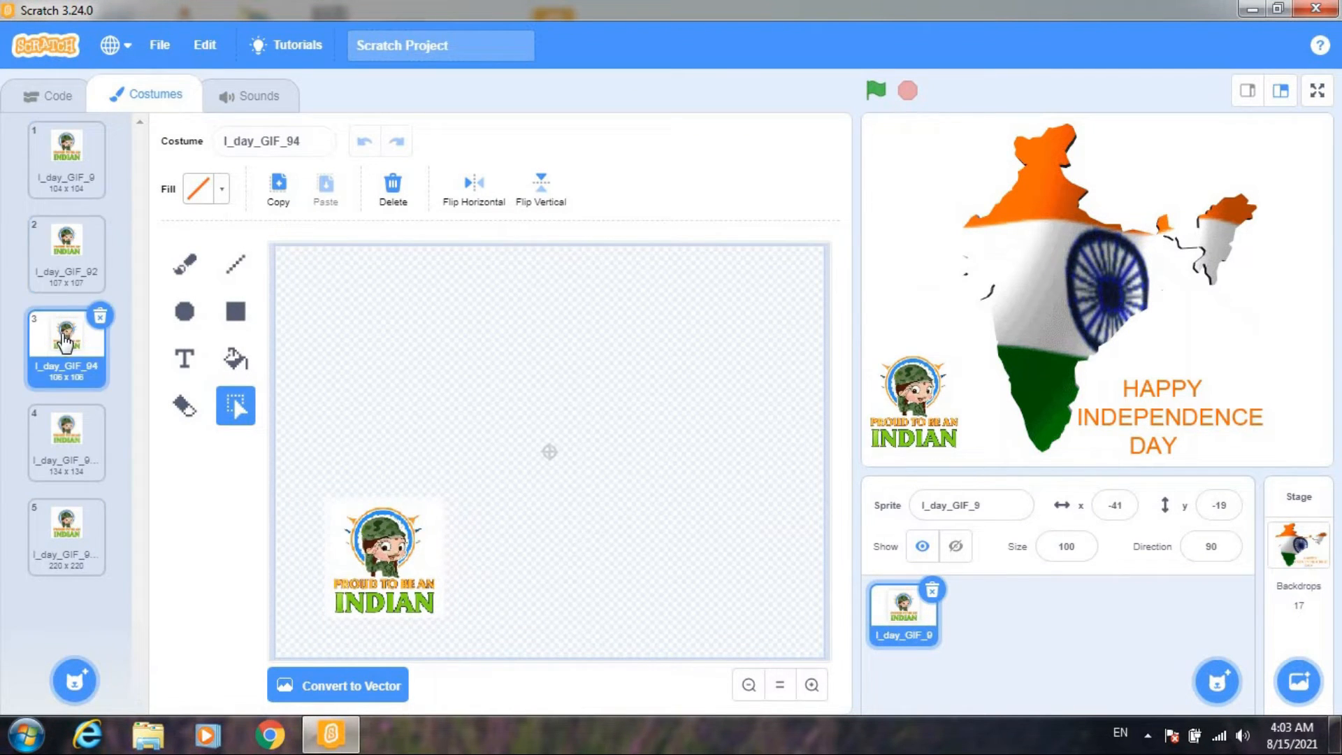
{"action": "left_click", "coordinate": [68, 426]}
{"action": "left_click", "coordinate": [68, 531]}
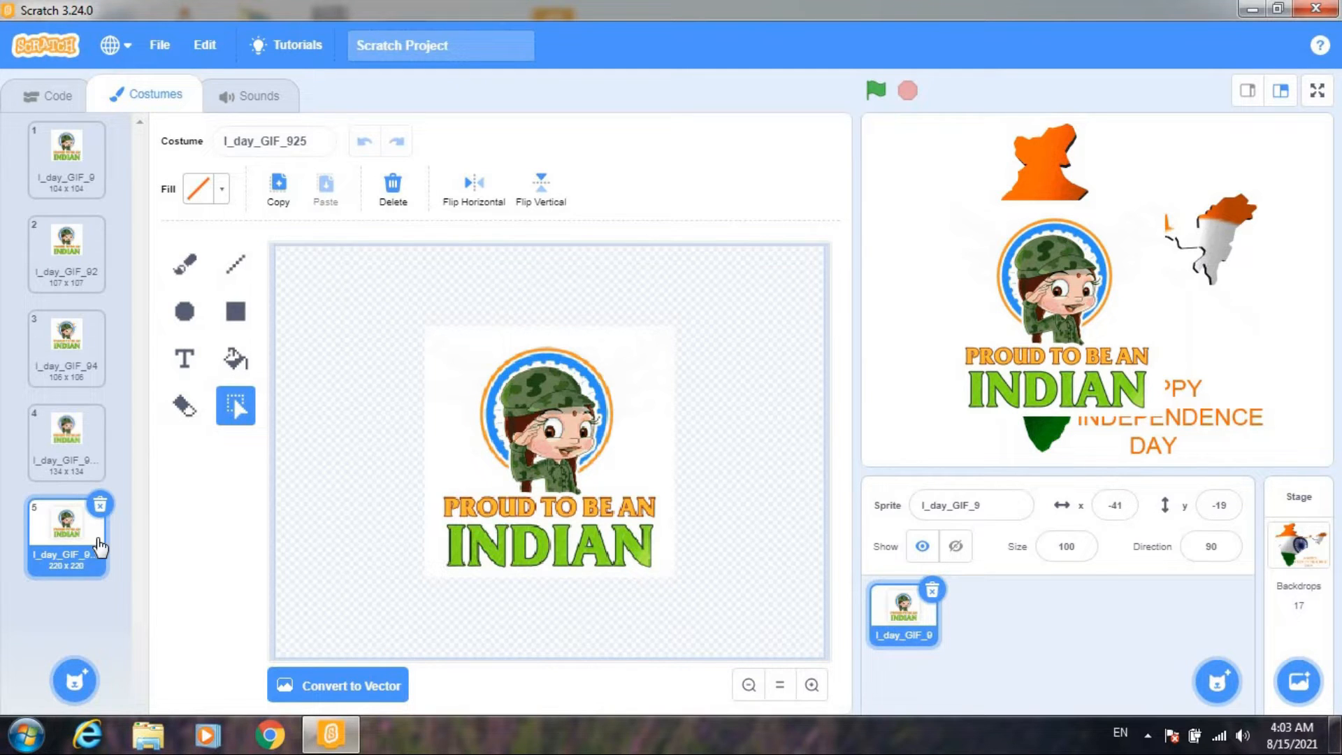
{"action": "left_click", "coordinate": [65, 465]}
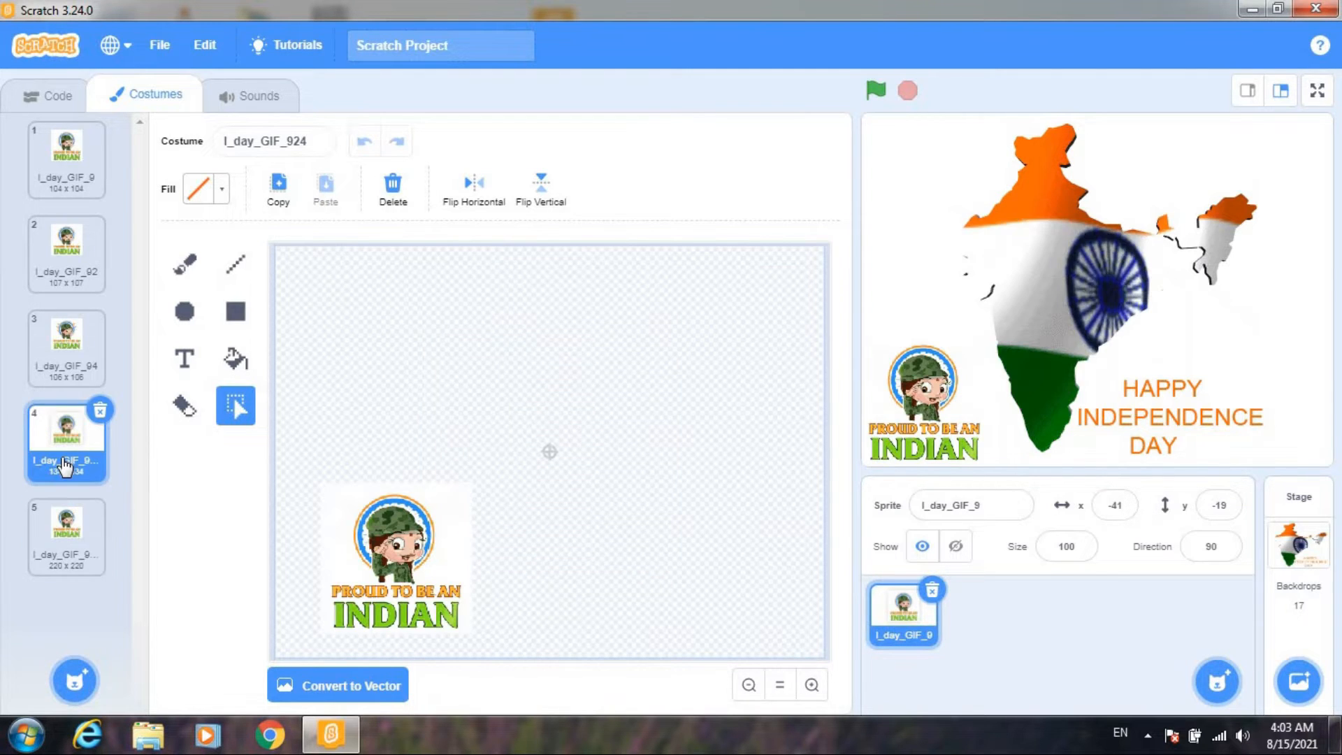
{"action": "left_click", "coordinate": [74, 180]}
{"action": "left_click", "coordinate": [67, 255]}
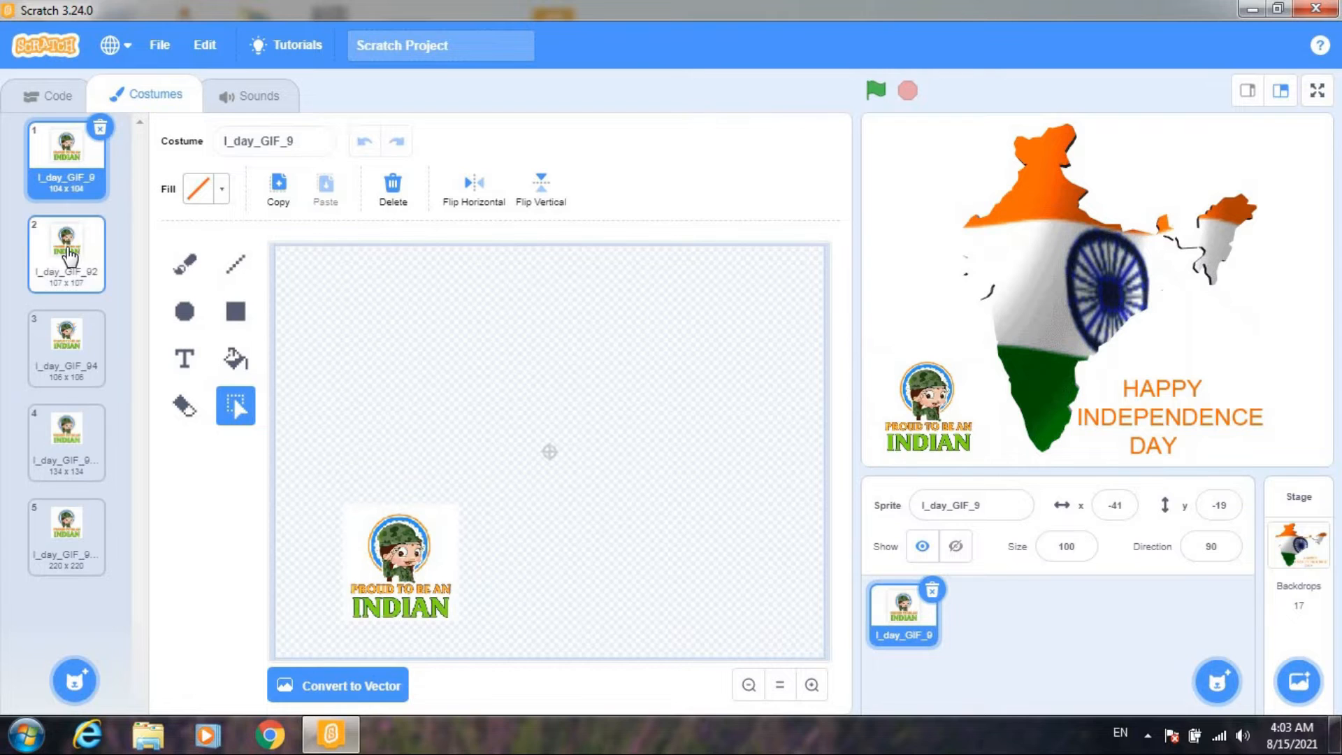
{"action": "left_click", "coordinate": [68, 338]}
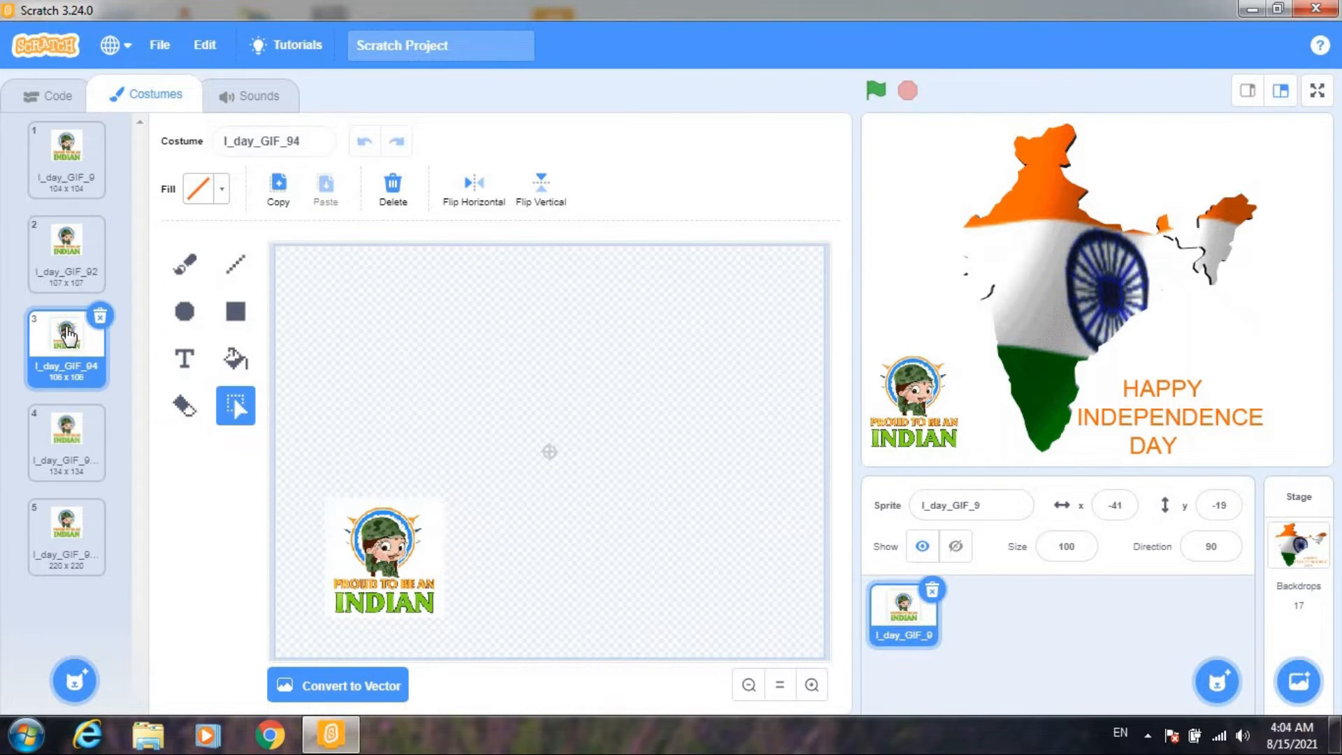
{"action": "left_click", "coordinate": [67, 447]}
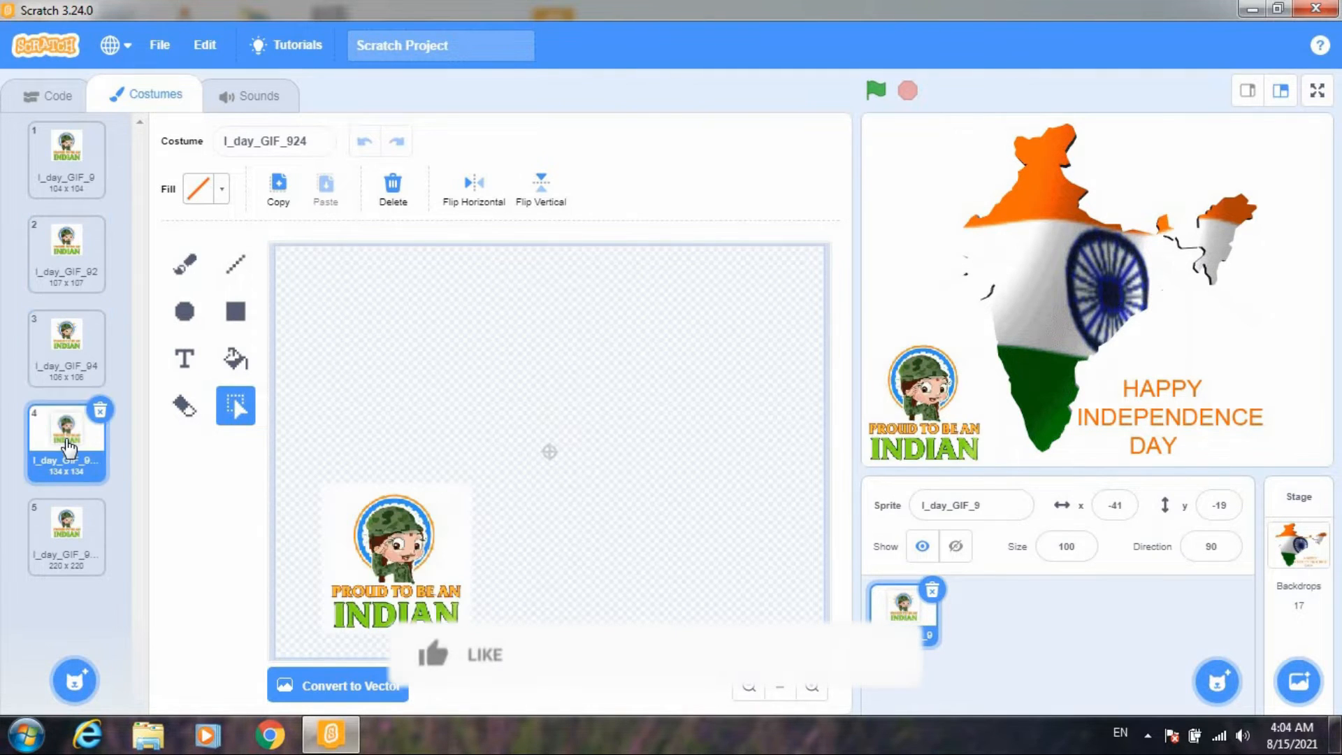
Delete the oversized fifth costume, I_day_GIF_925, and review the remaining costumes in order.
{"action": "left_click", "coordinate": [79, 538]}
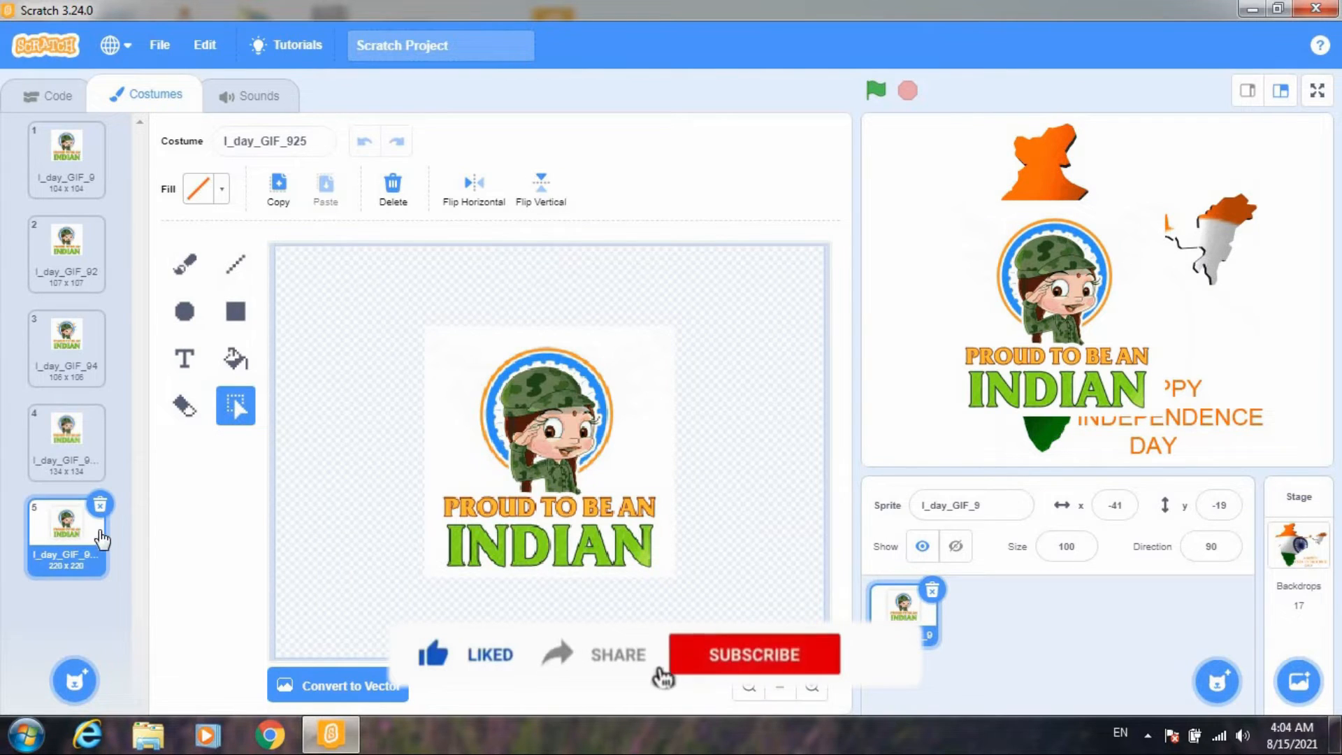
{"action": "left_click", "coordinate": [98, 504]}
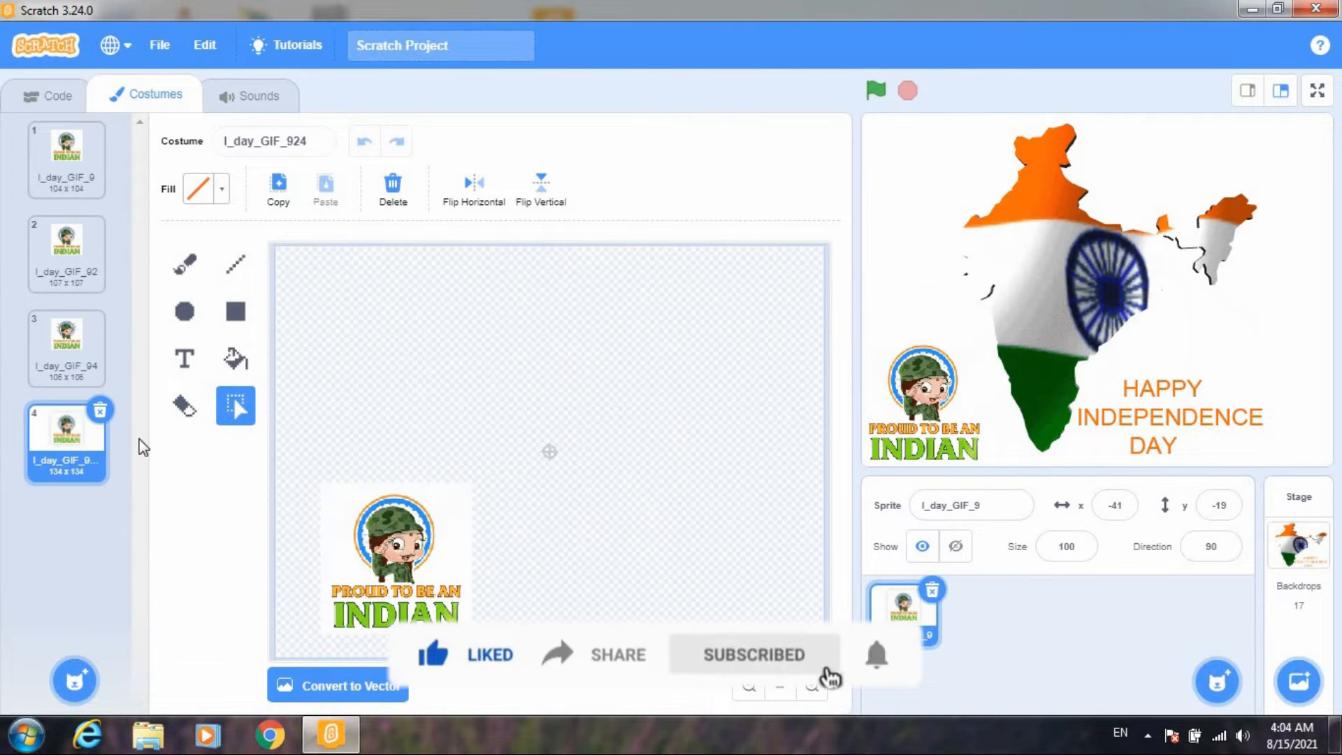
{"action": "left_click", "coordinate": [82, 173]}
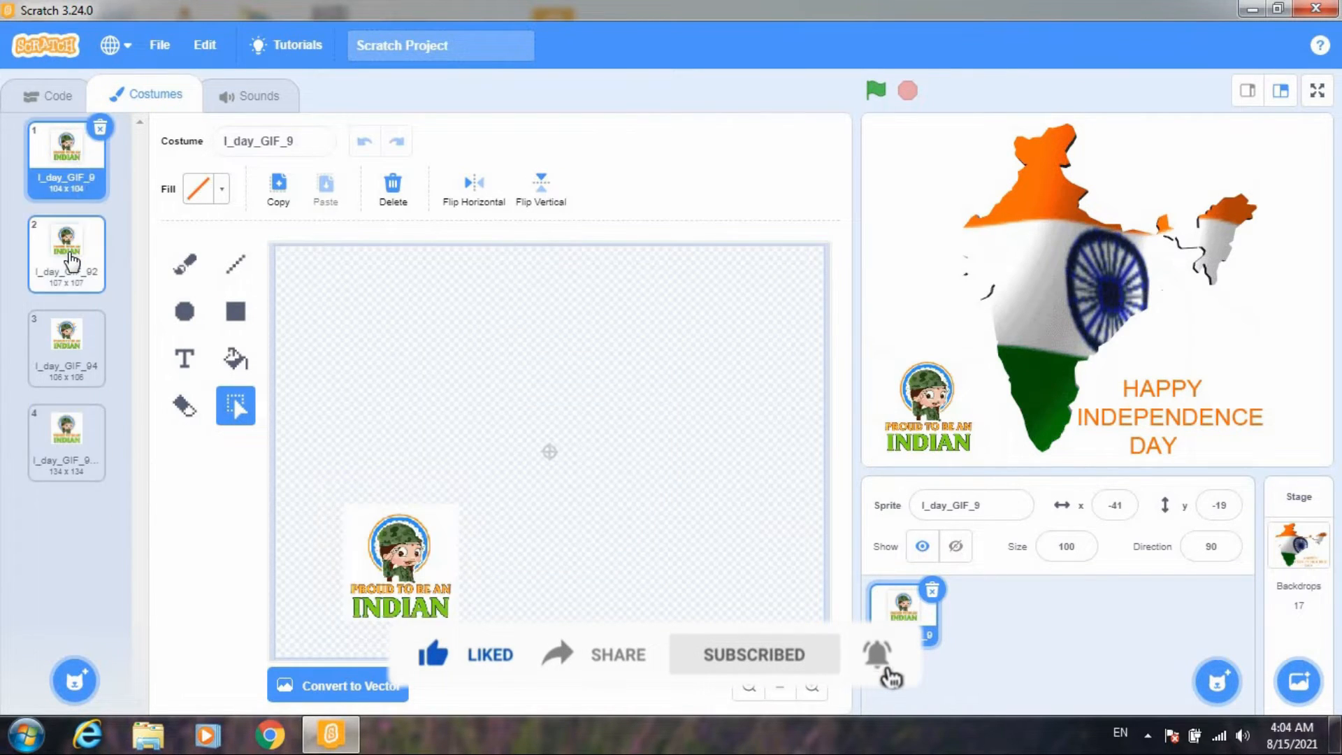
{"action": "left_click", "coordinate": [70, 263]}
{"action": "left_click", "coordinate": [67, 339]}
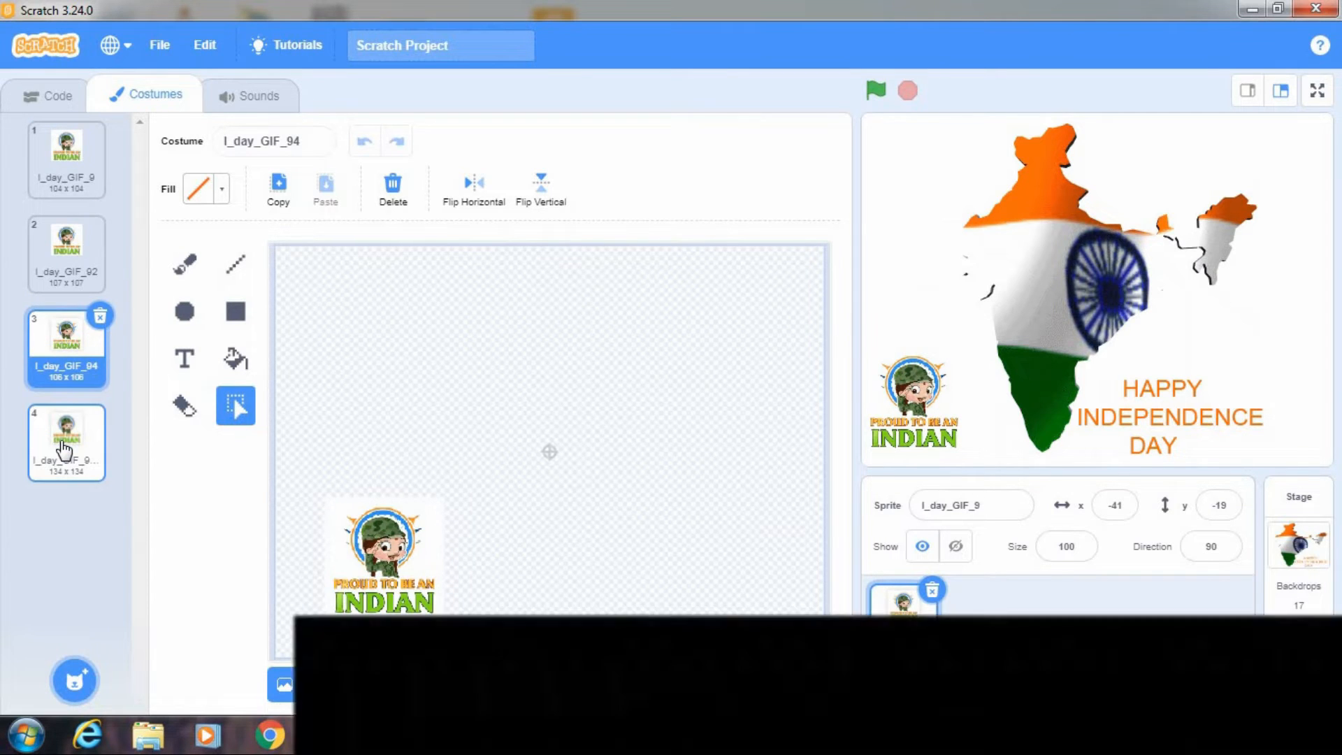
{"action": "left_click", "coordinate": [65, 449]}
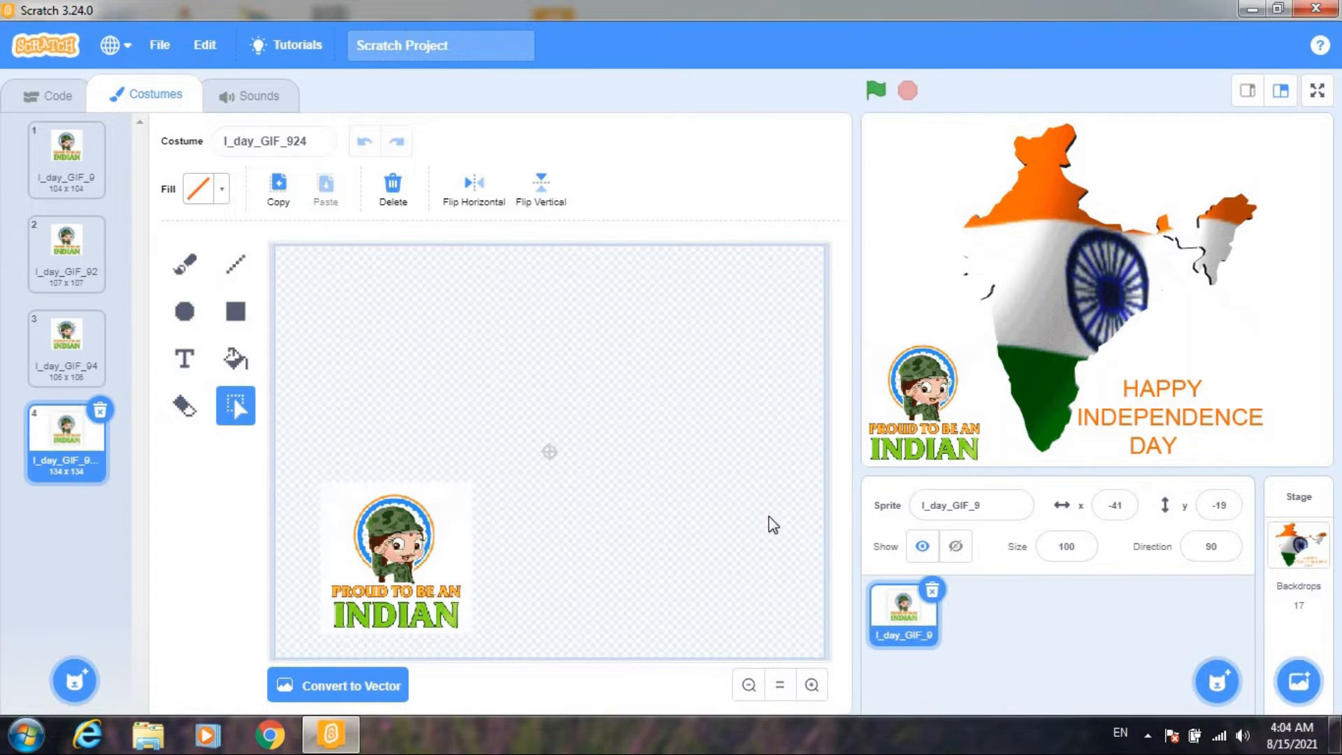
Build a sprite script that repeats next costume in a forever loop when the green flag is clicked, and test-run it.
{"action": "left_click", "coordinate": [59, 105]}
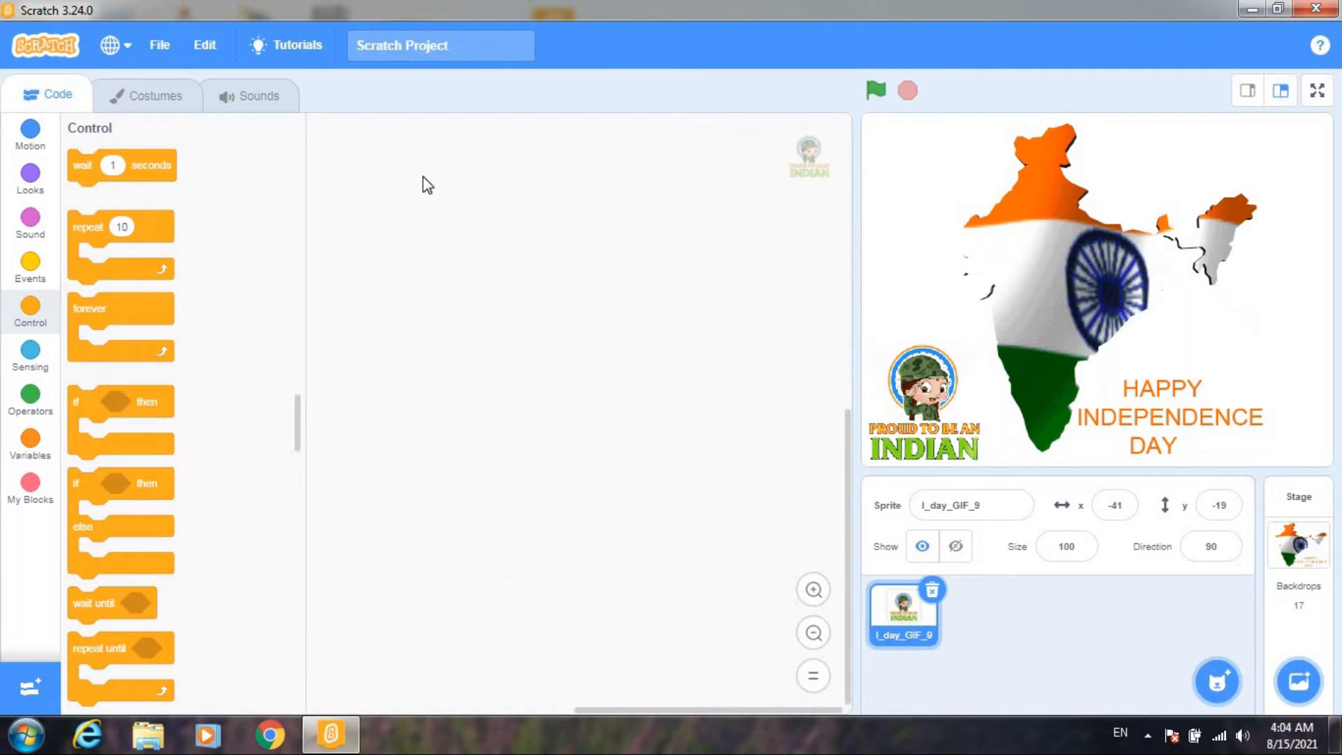
{"action": "left_click", "coordinate": [33, 279]}
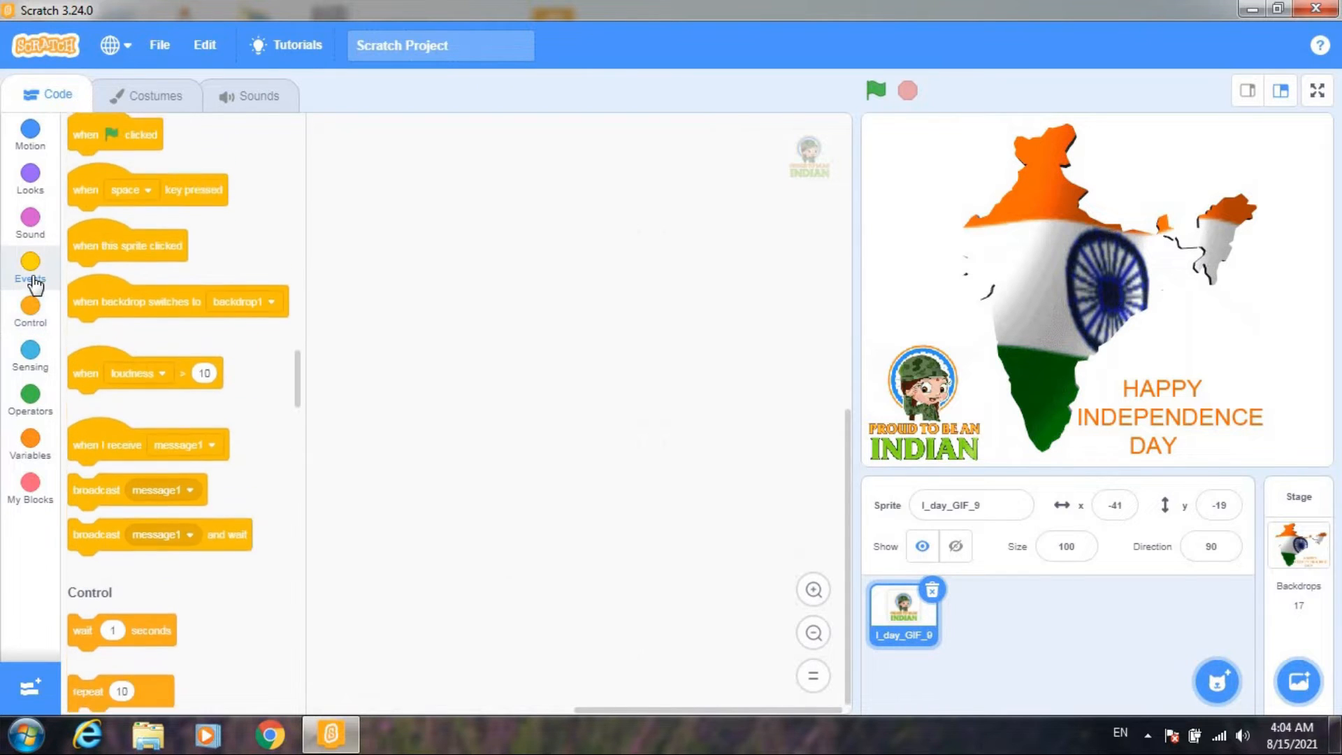
{"action": "left_click_drag", "start_coordinate": [169, 183], "coordinate": [532, 223]}
{"action": "left_click", "coordinate": [31, 316]}
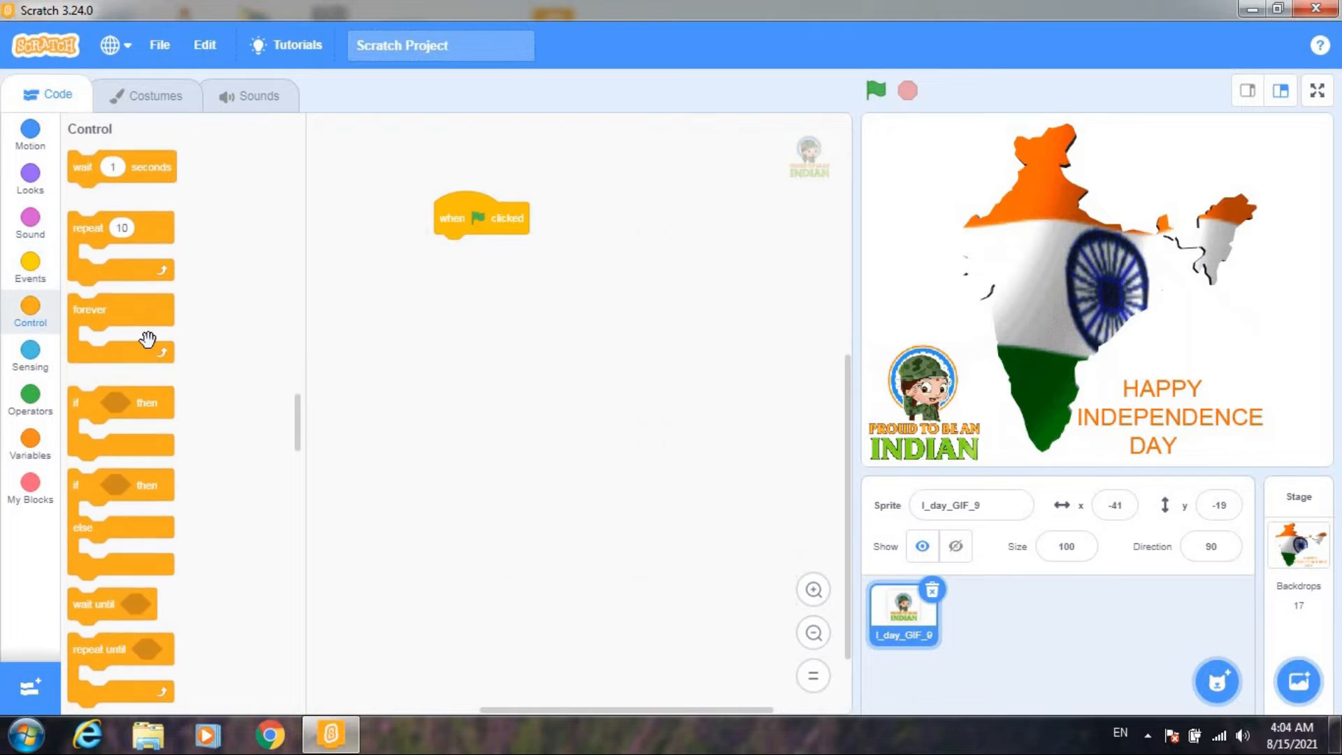
{"action": "left_click_drag", "start_coordinate": [166, 301], "coordinate": [481, 274]}
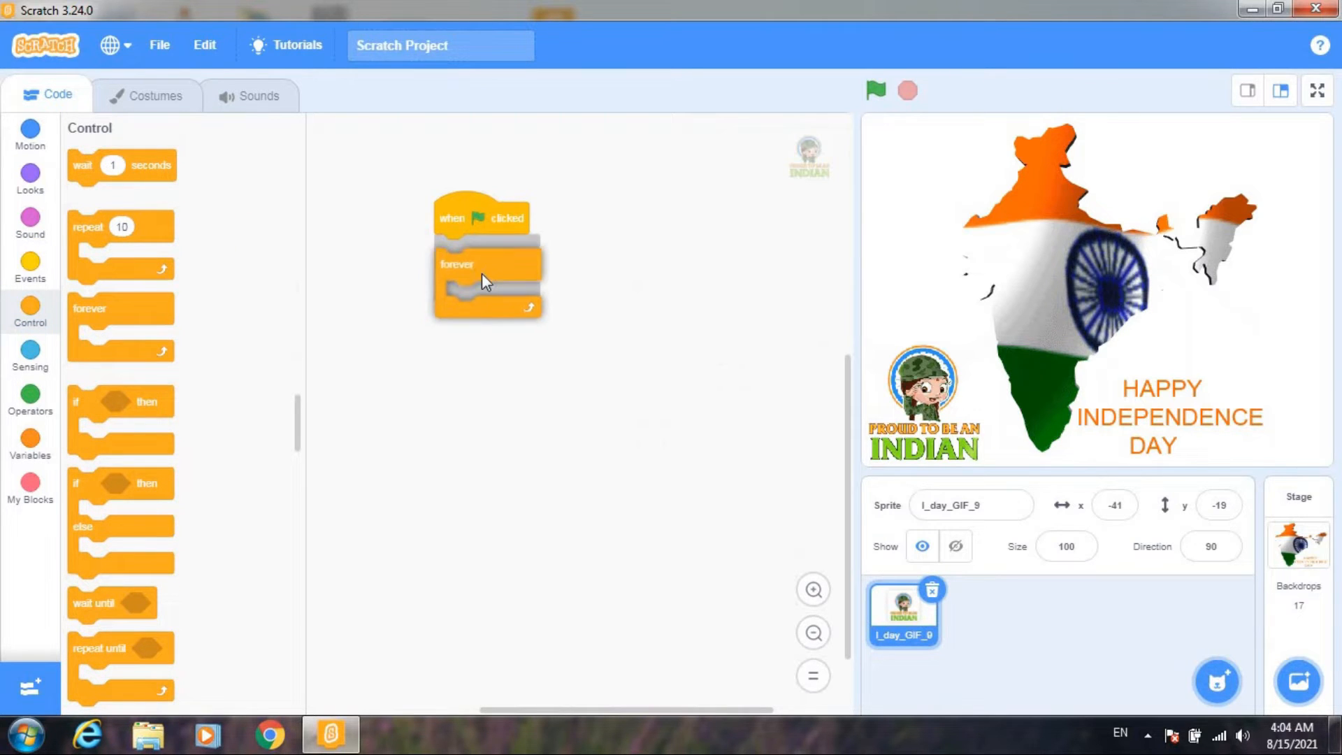
{"action": "left_click", "coordinate": [33, 181]}
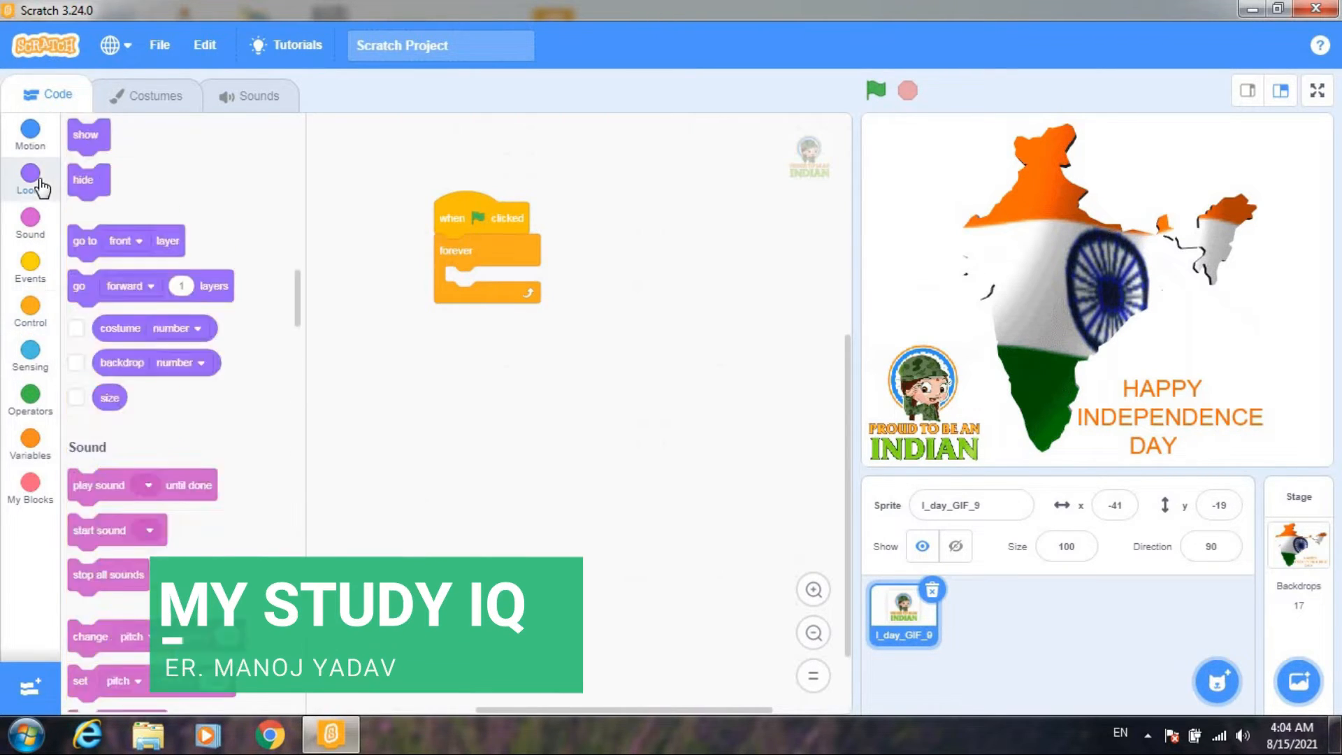
{"action": "left_click_drag", "start_coordinate": [105, 406], "coordinate": [488, 288]}
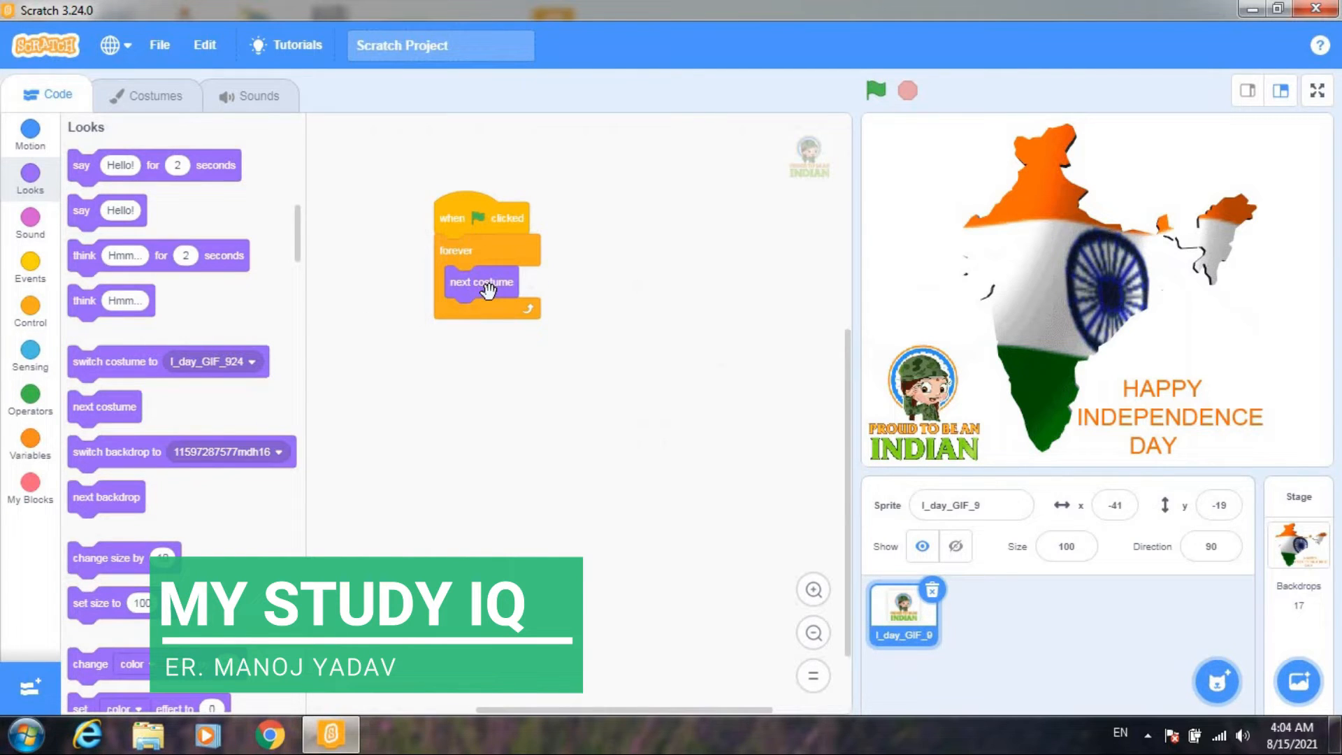
{"action": "left_click", "coordinate": [876, 90]}
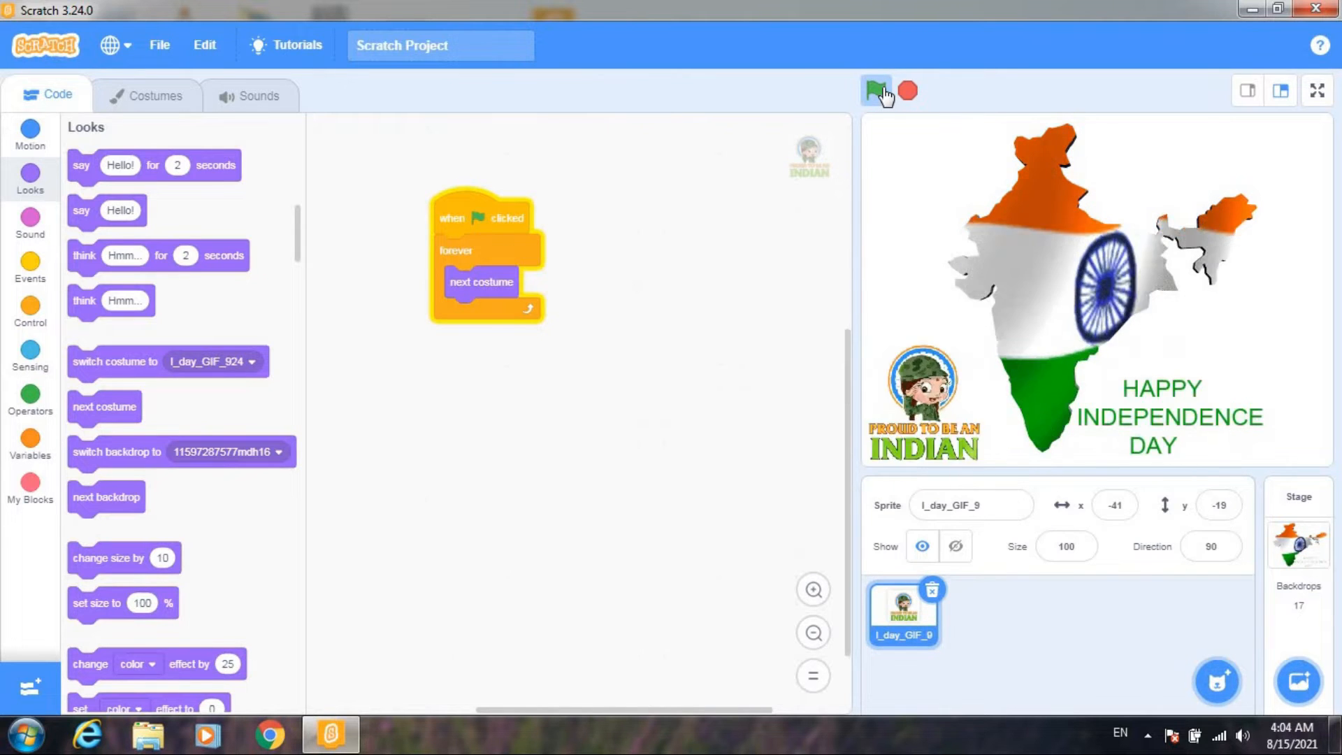
{"action": "left_click", "coordinate": [907, 91]}
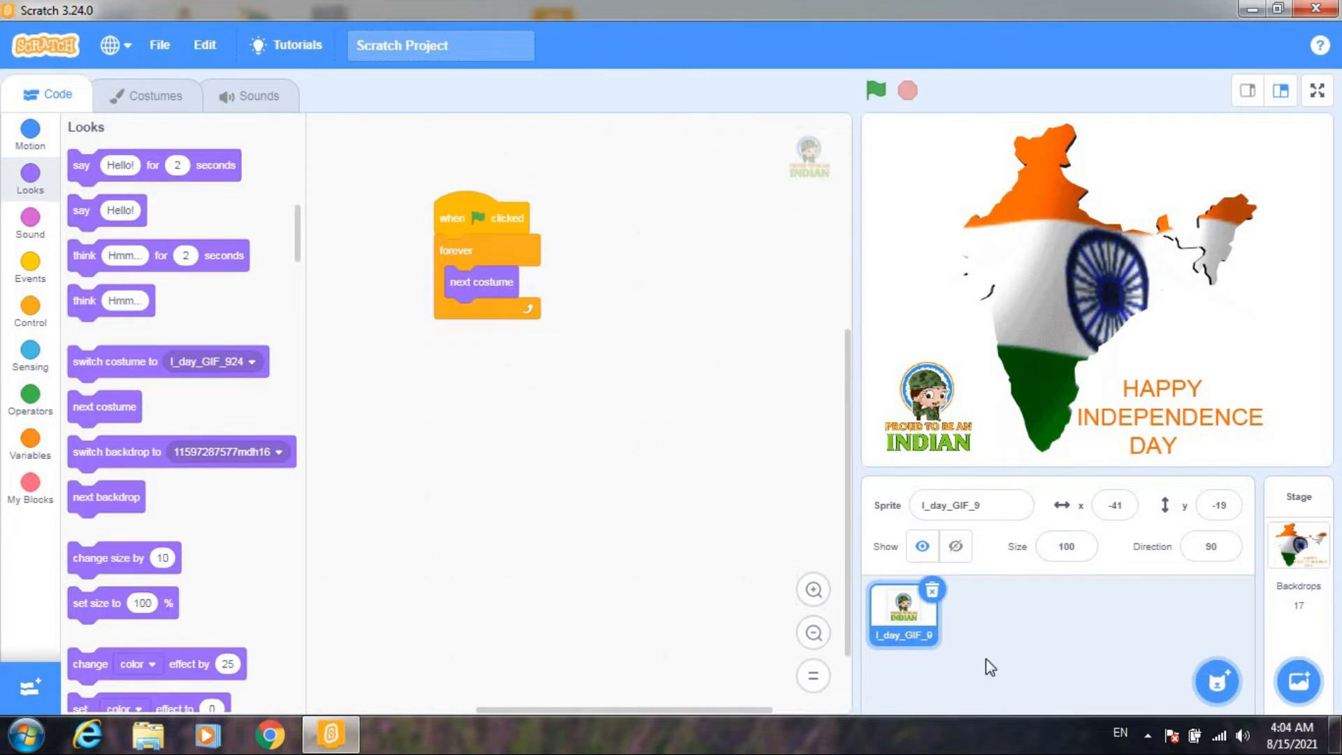
Check the sprite's costume list and run the project again to examine the costume animation.
{"action": "left_click", "coordinate": [151, 102]}
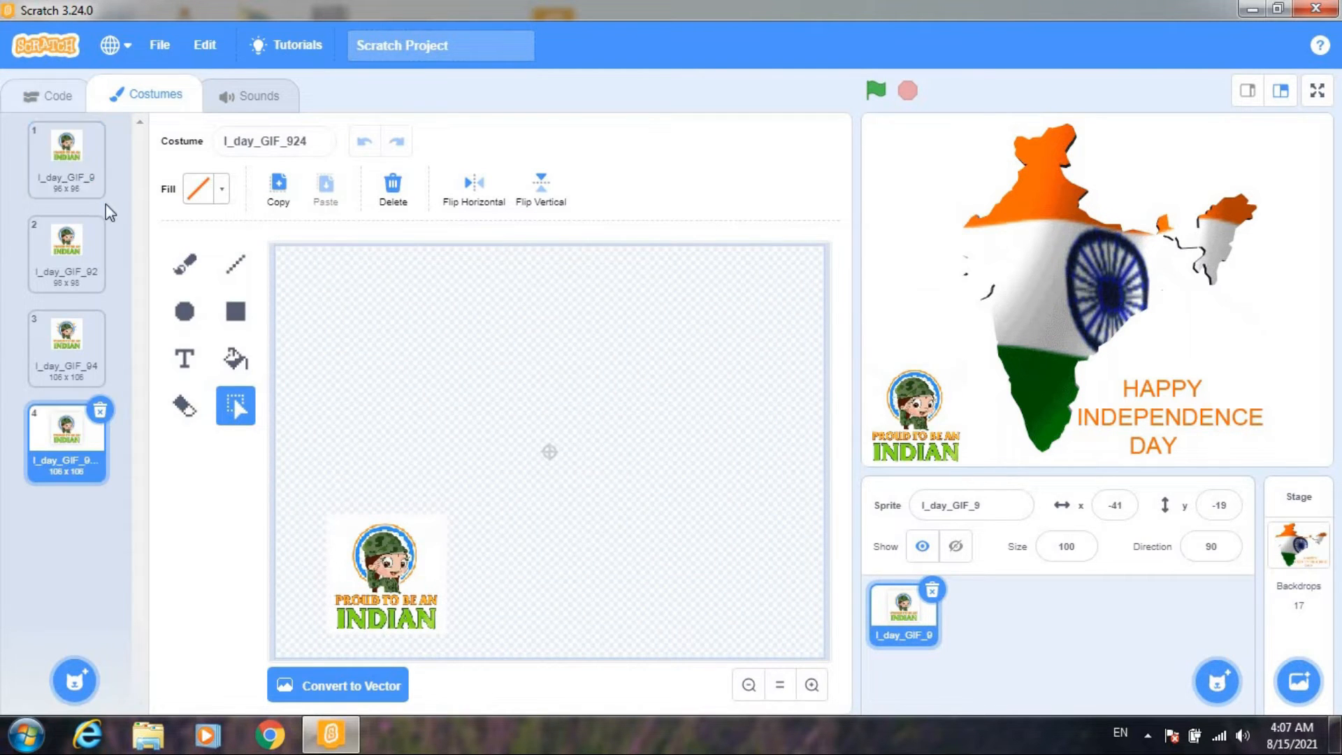
{"action": "left_click", "coordinate": [49, 98]}
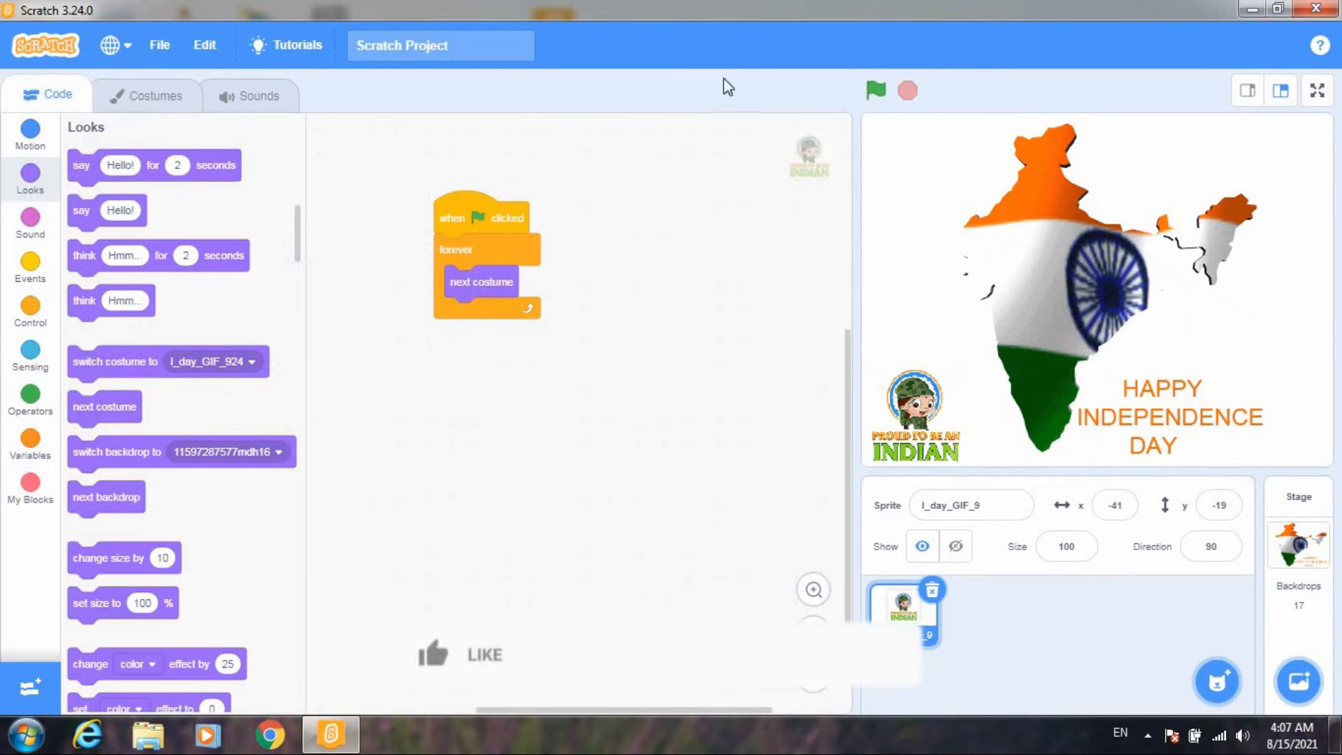
{"action": "left_click", "coordinate": [879, 97]}
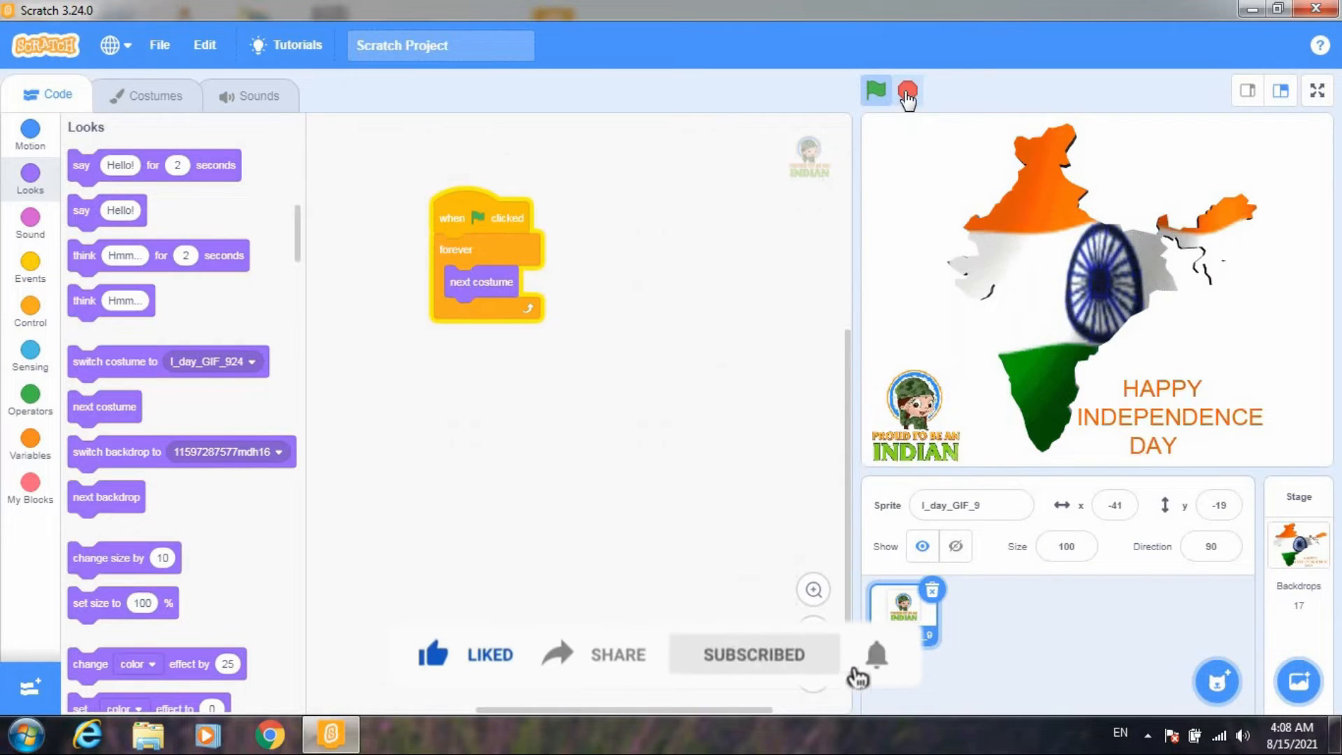
Stop the running project and insert a play sound until done block between the green flag hat block and the forever loop.
{"action": "left_click", "coordinate": [907, 97]}
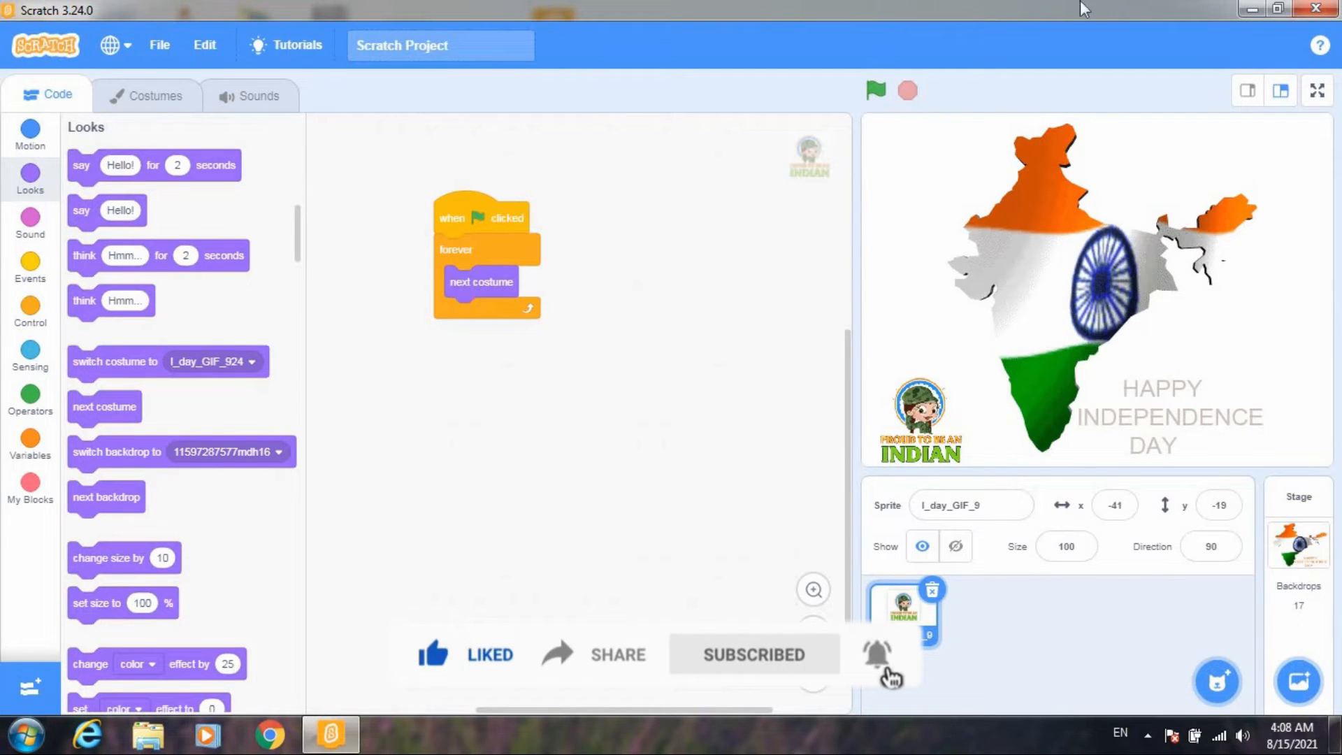
{"action": "left_click", "coordinate": [156, 100]}
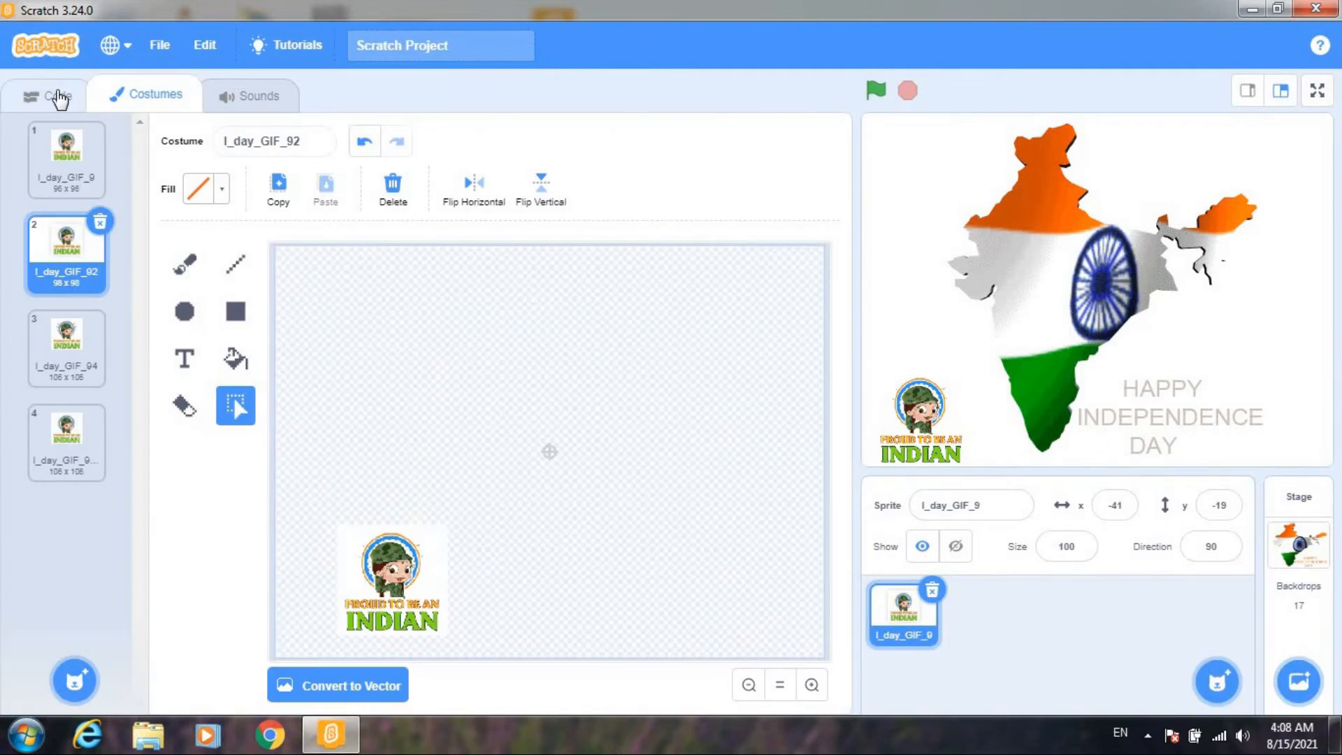
{"action": "left_click", "coordinate": [58, 97]}
{"action": "left_click", "coordinate": [32, 223]}
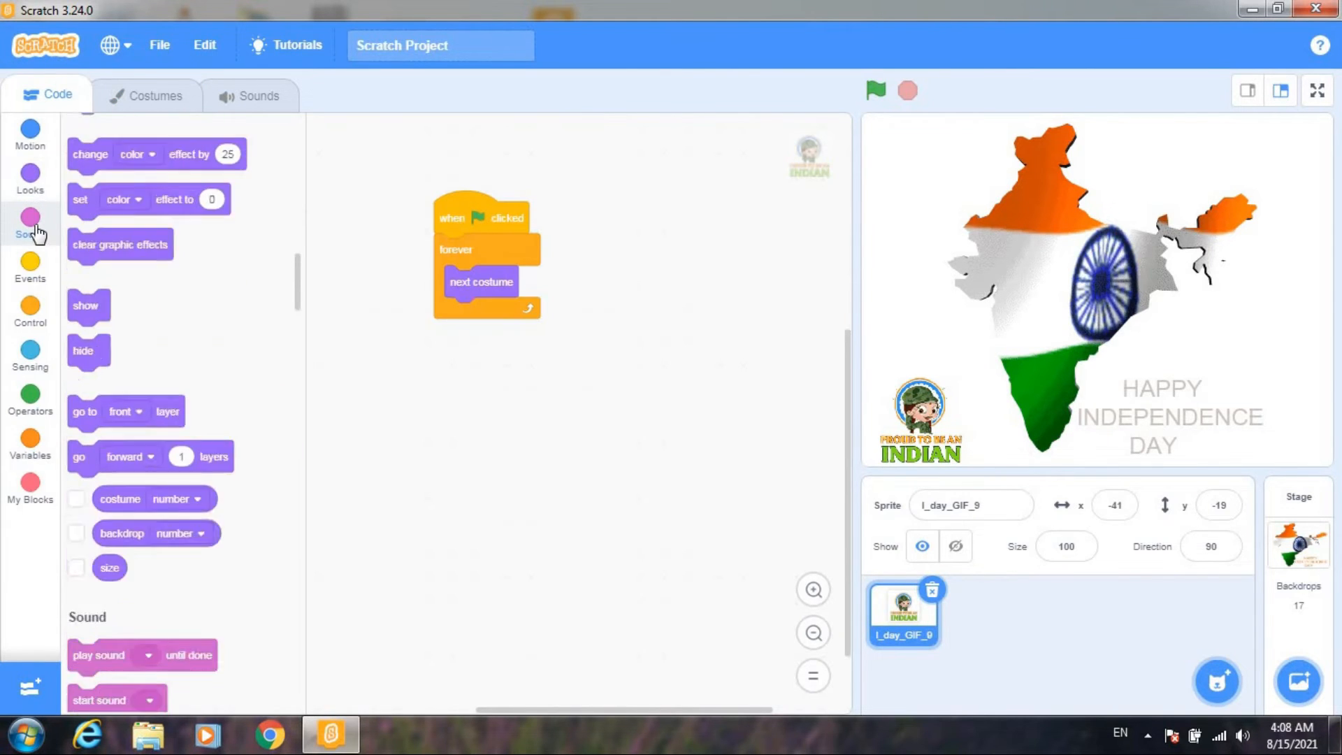
{"action": "left_click_drag", "start_coordinate": [114, 175], "coordinate": [481, 260]}
Upload the Jana Gana Mana audio file from the Downloads folder as a sound for the sprite.
{"action": "left_click", "coordinate": [515, 251]}
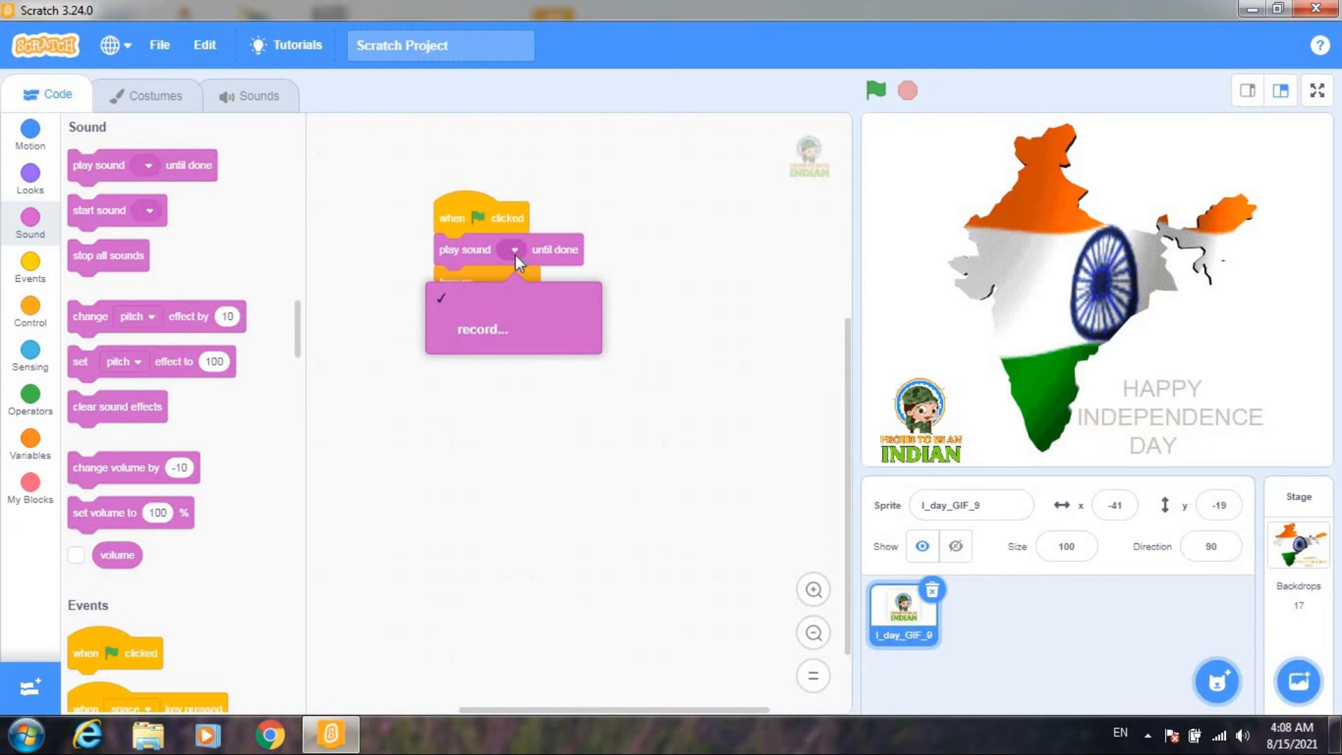
{"action": "left_click", "coordinate": [493, 338]}
{"action": "mouse_move", "coordinate": [78, 690]}
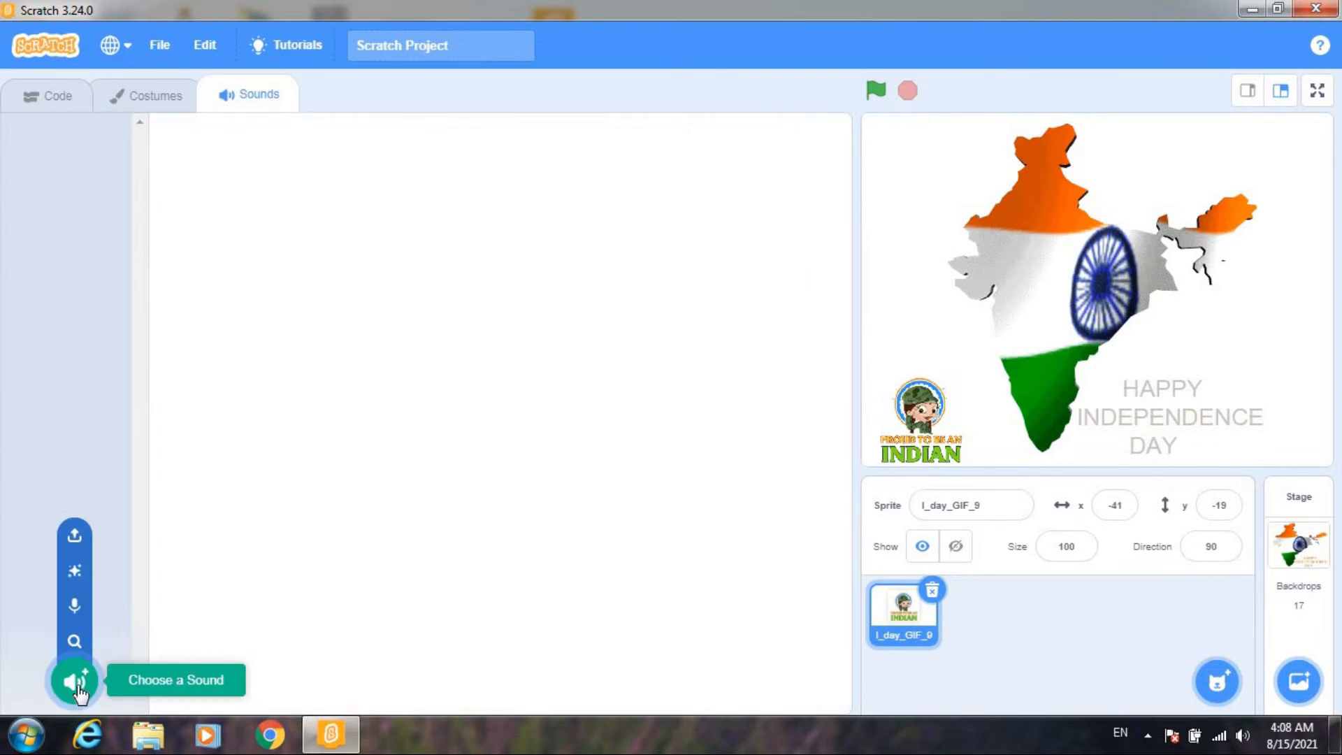
{"action": "left_click", "coordinate": [74, 539]}
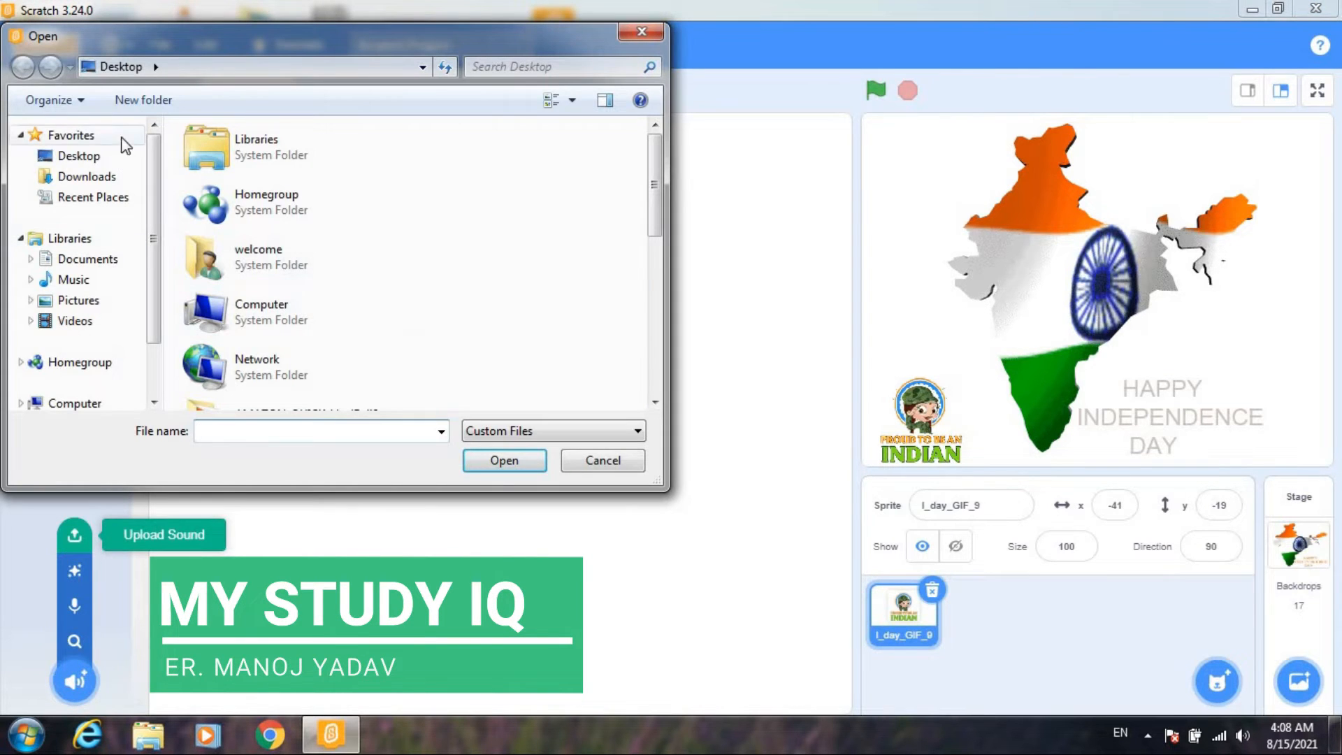
{"action": "left_click", "coordinate": [107, 184]}
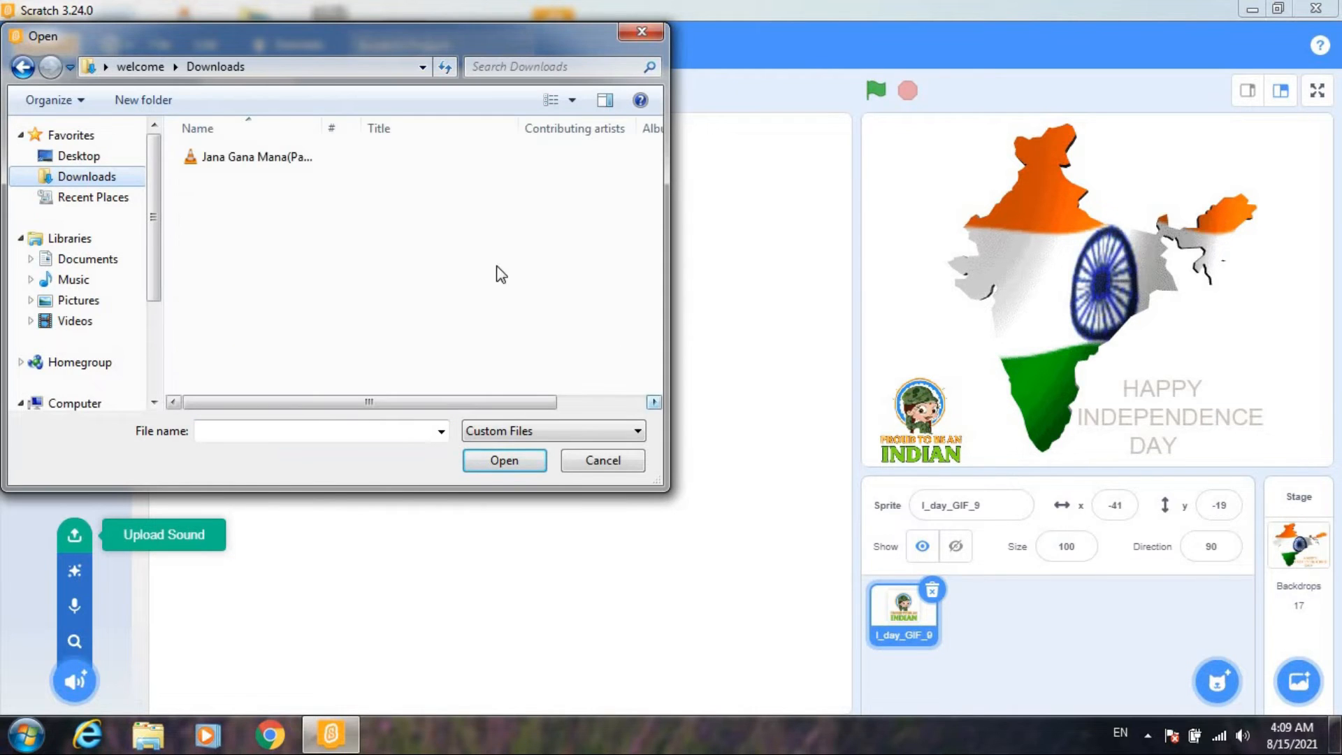
{"action": "double_click", "coordinate": [259, 158]}
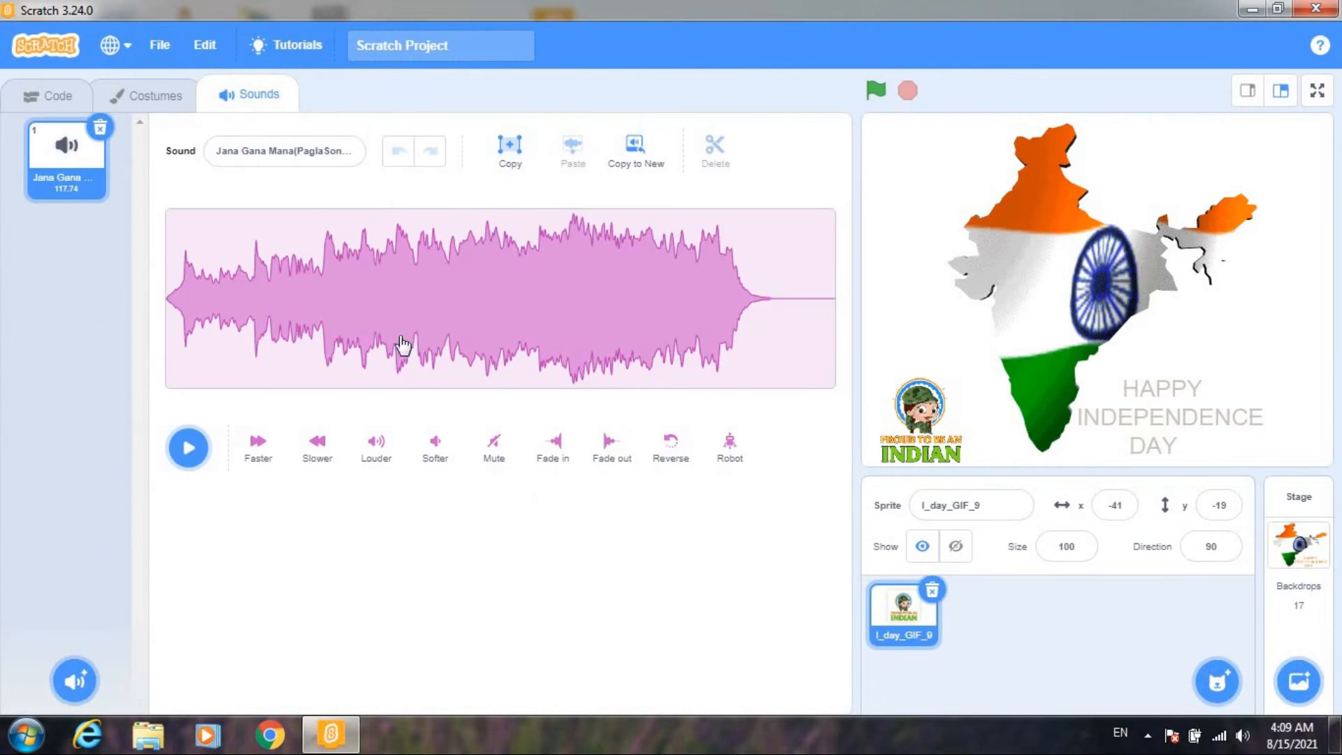
Set the script's play sound until done block to Jana Gana Mana(PaglaSongs).
{"action": "left_click", "coordinate": [51, 105]}
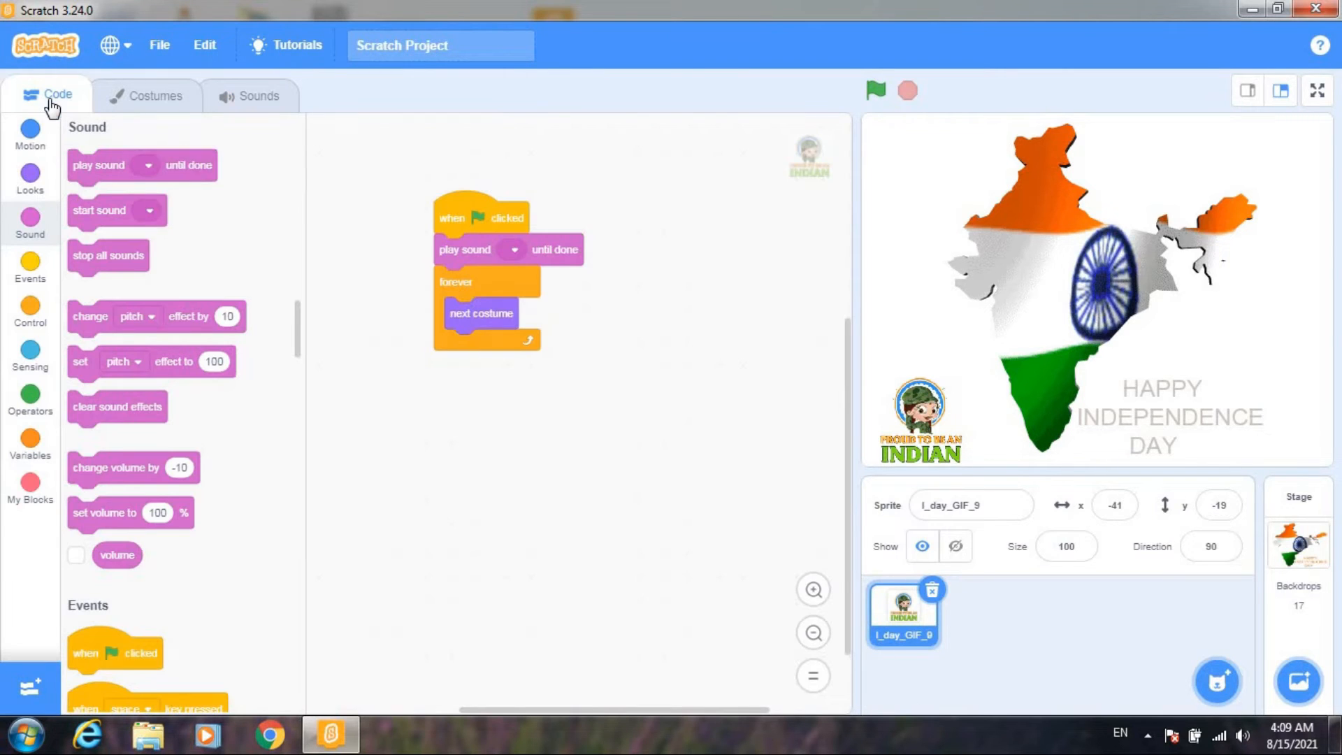
{"action": "left_click", "coordinate": [514, 250]}
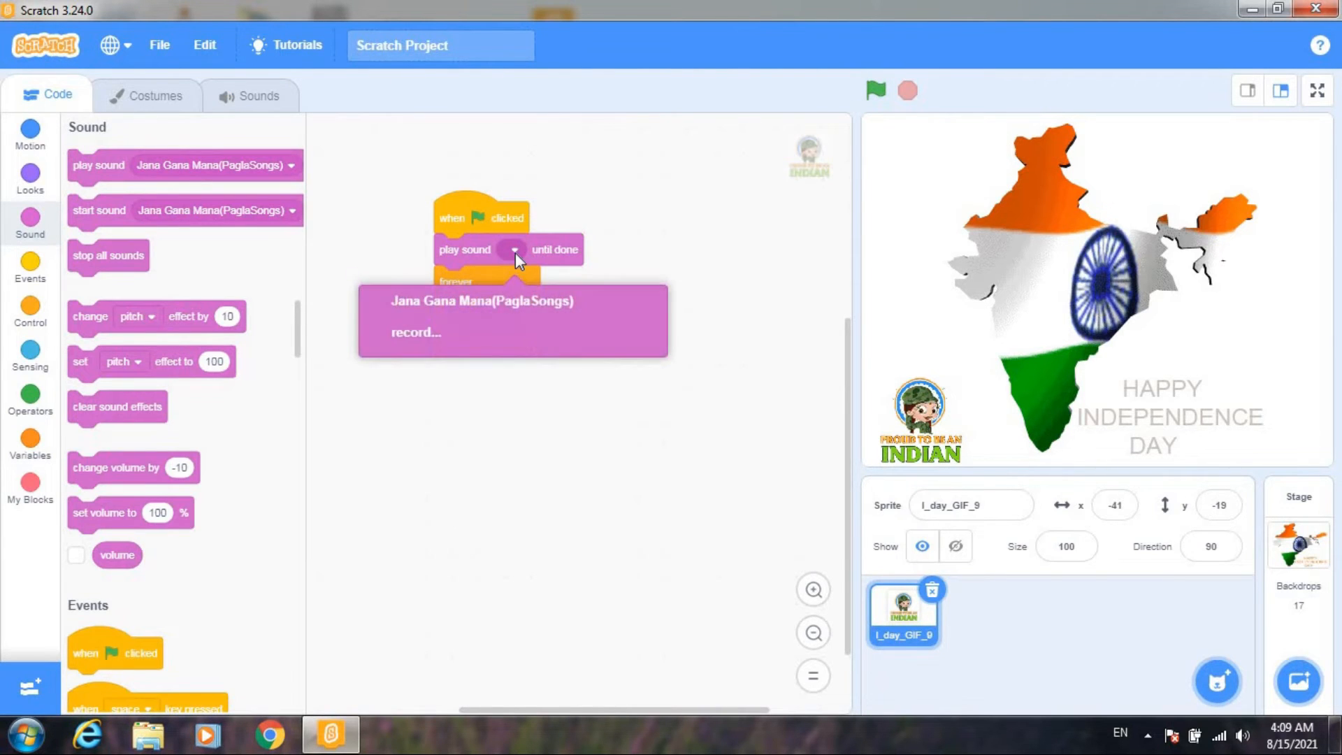
{"action": "left_click", "coordinate": [451, 303]}
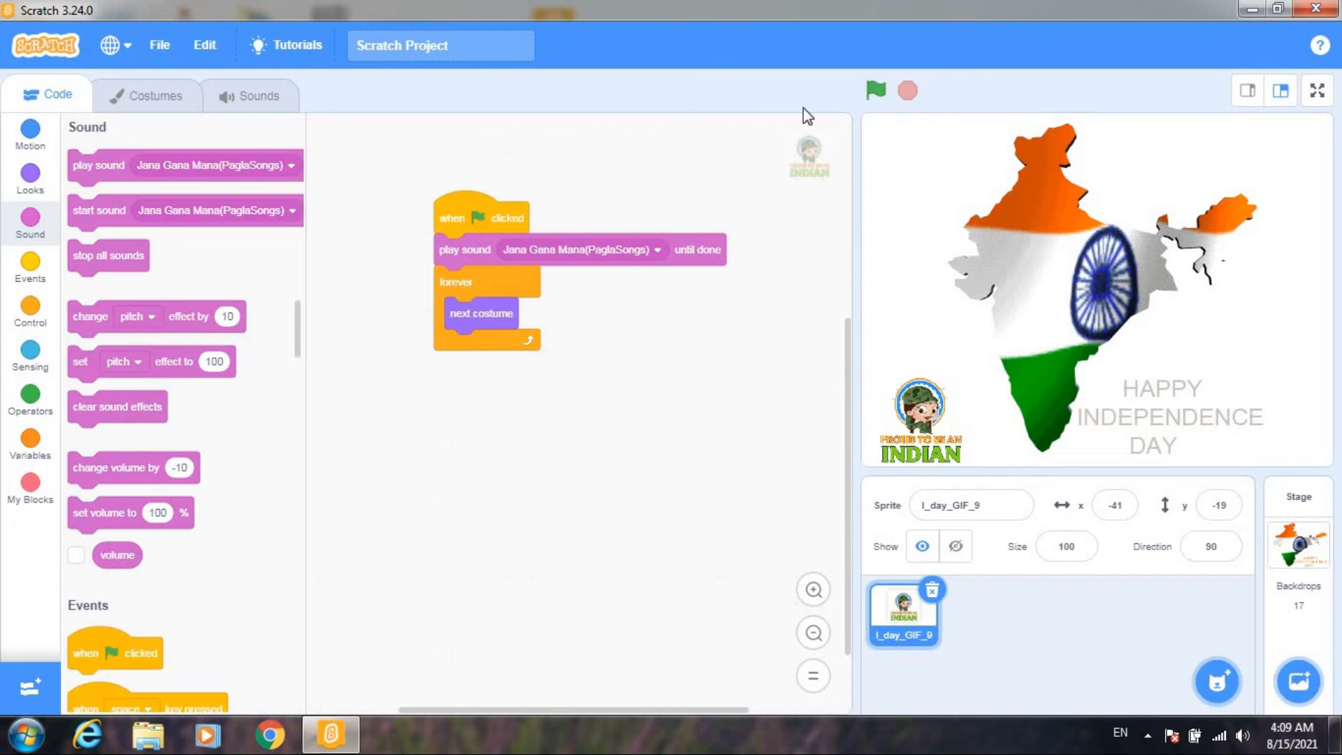
Run the project with sound in full-screen view, examine the sprite's script and costumes while it plays, and stop it.
{"action": "left_click", "coordinate": [875, 92]}
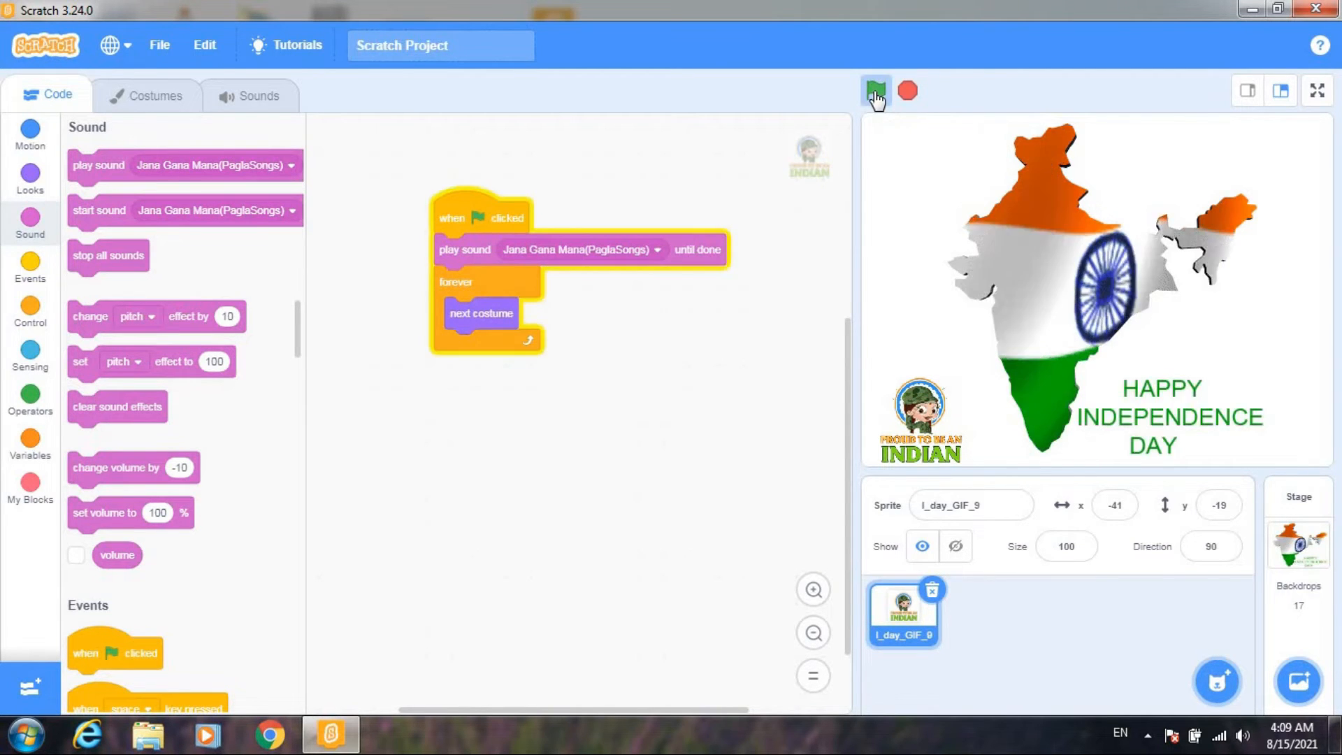
{"action": "left_click", "coordinate": [1317, 92]}
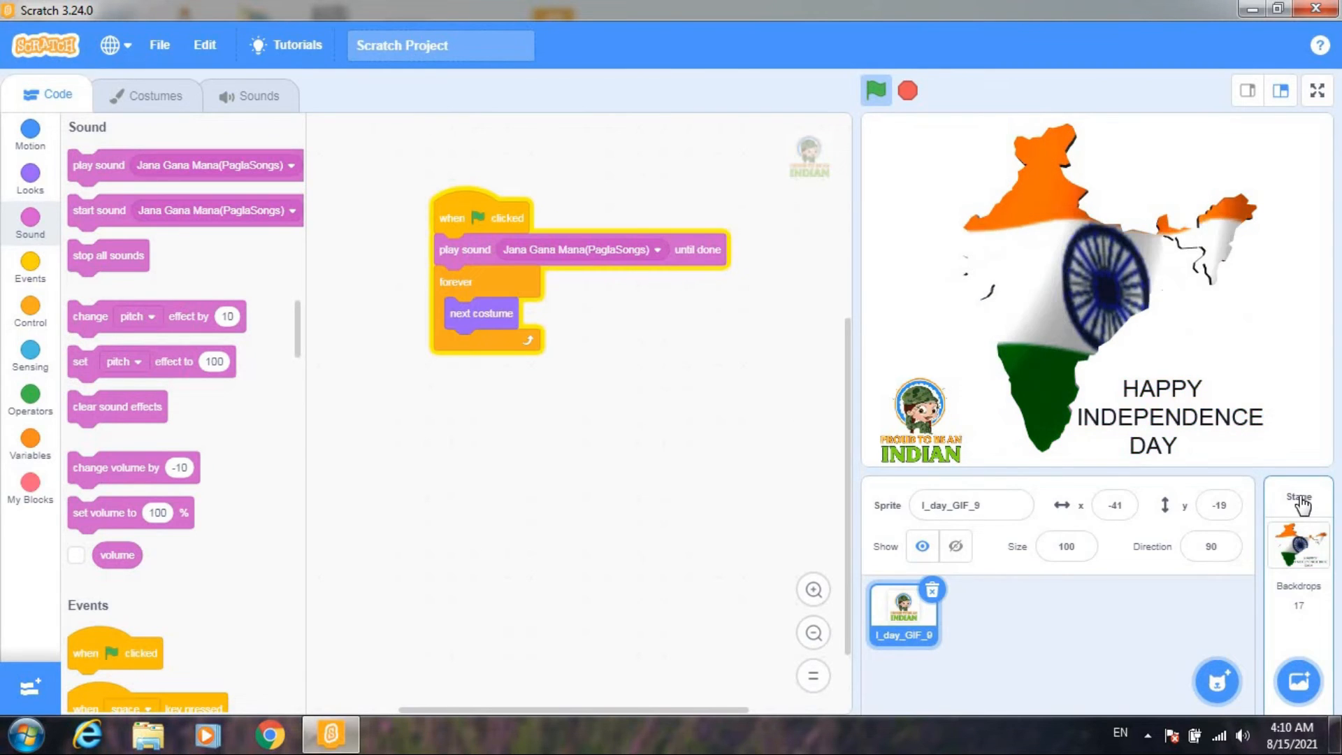
{"action": "left_click", "coordinate": [1303, 504]}
{"action": "left_click", "coordinate": [915, 612]}
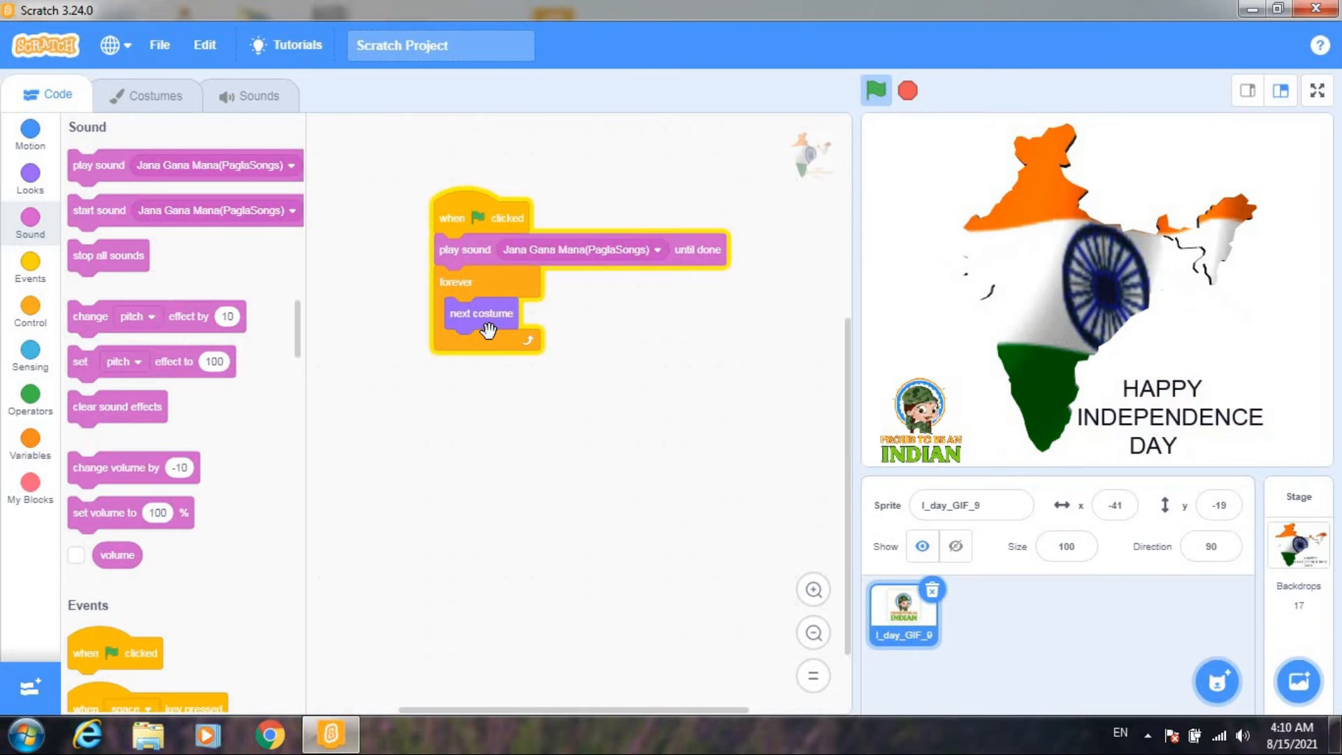
{"action": "left_click", "coordinate": [170, 105]}
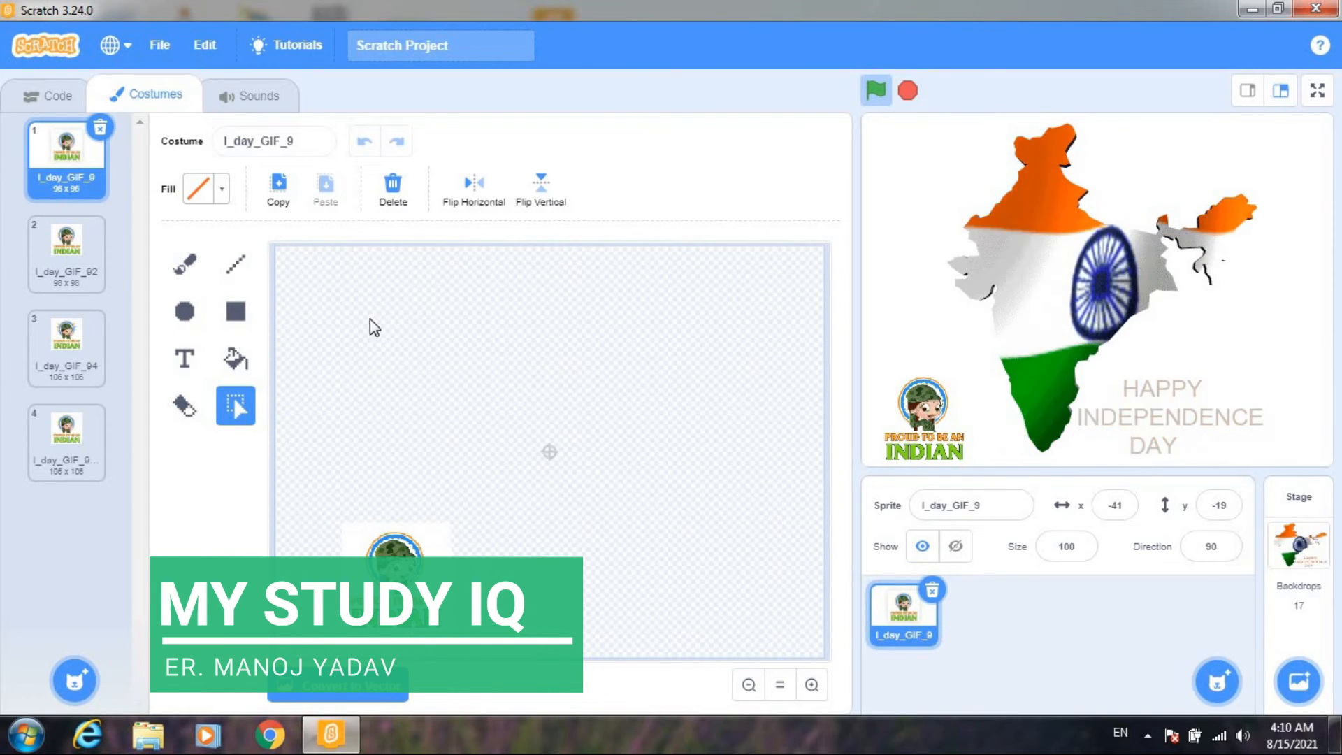
{"action": "left_click", "coordinate": [79, 93]}
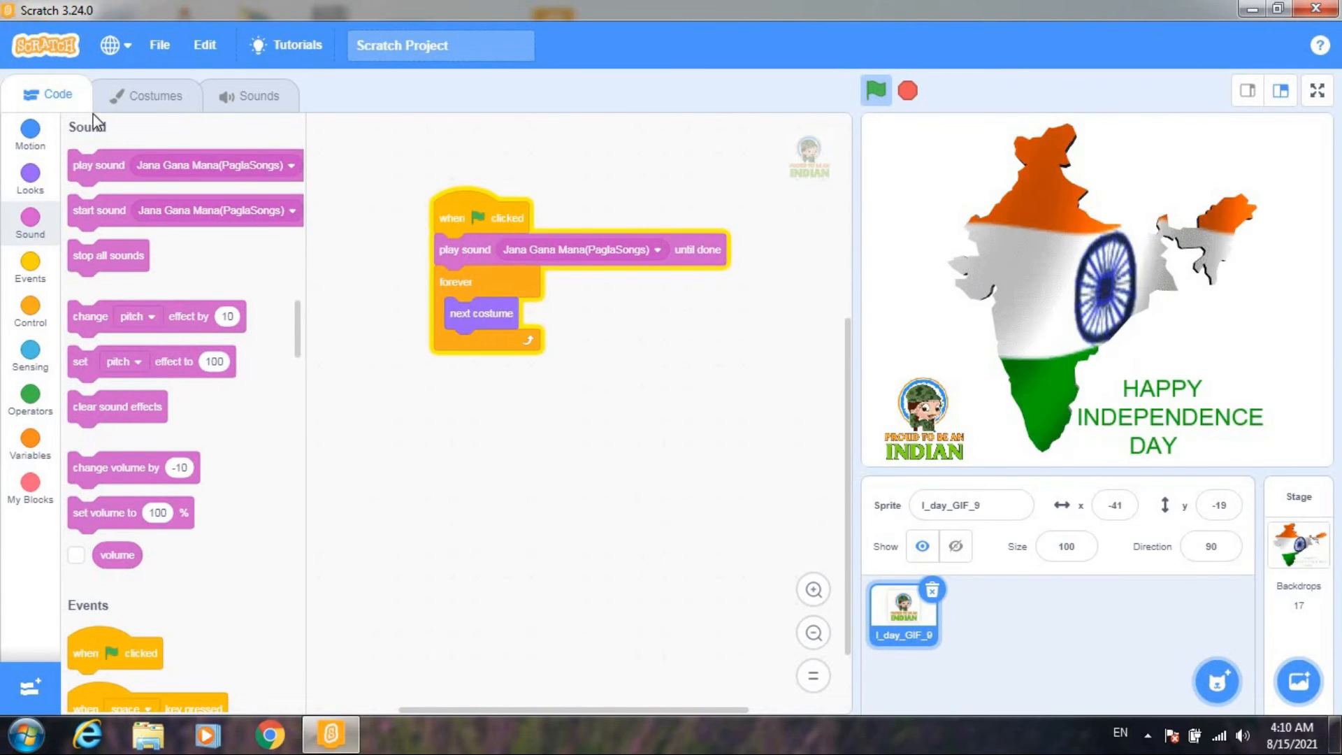
{"action": "left_click", "coordinate": [907, 91]}
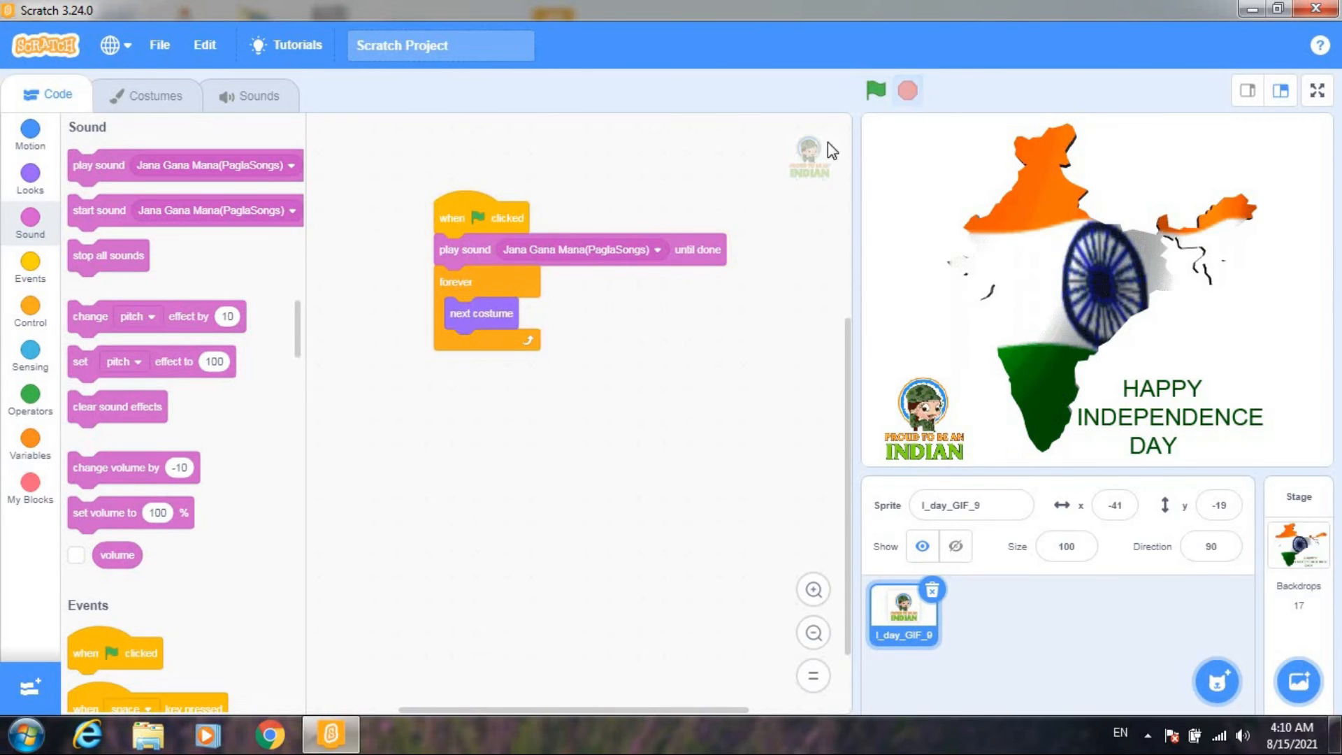
Move the play sound block out into its own script started by the green flag, and test-run the project full screen.
{"action": "left_click_drag", "start_coordinate": [465, 250], "coordinate": [432, 570]}
{"action": "left_click", "coordinate": [30, 265]}
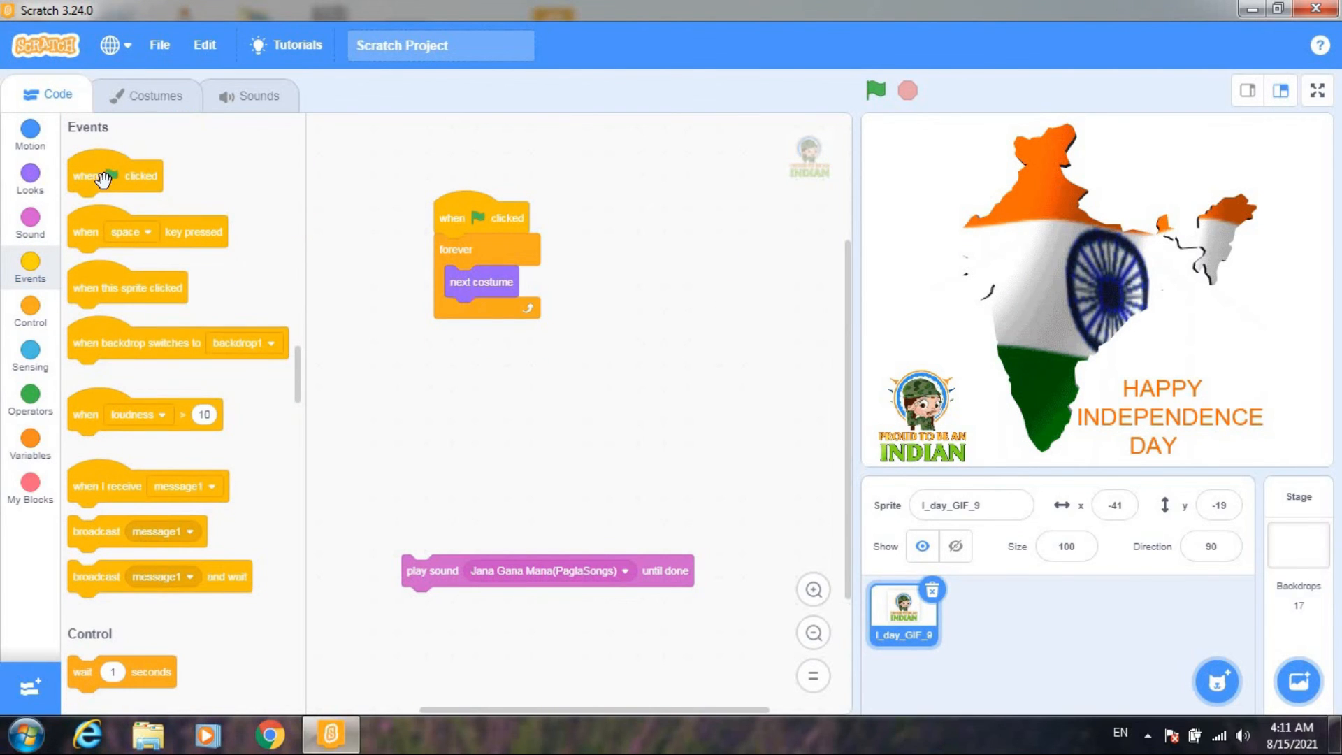
{"action": "left_click_drag", "start_coordinate": [121, 180], "coordinate": [439, 539]}
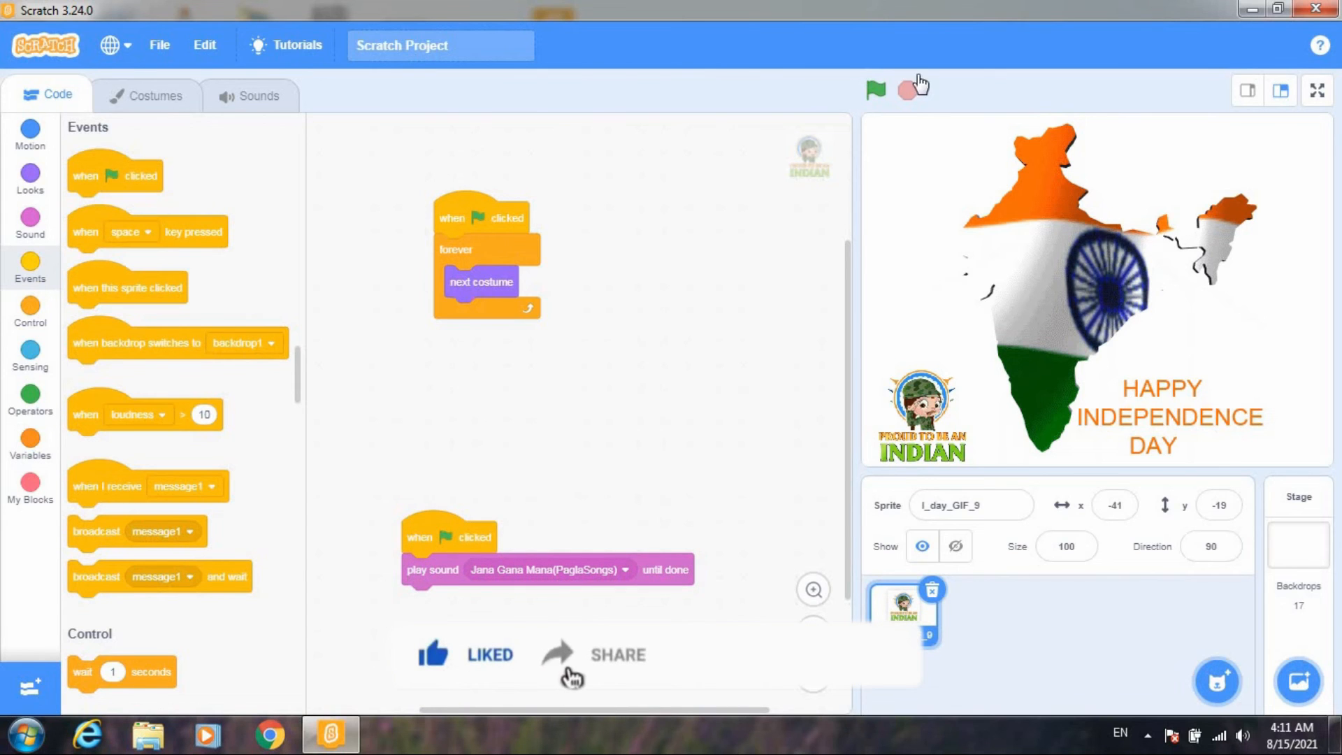
{"action": "left_click", "coordinate": [877, 95]}
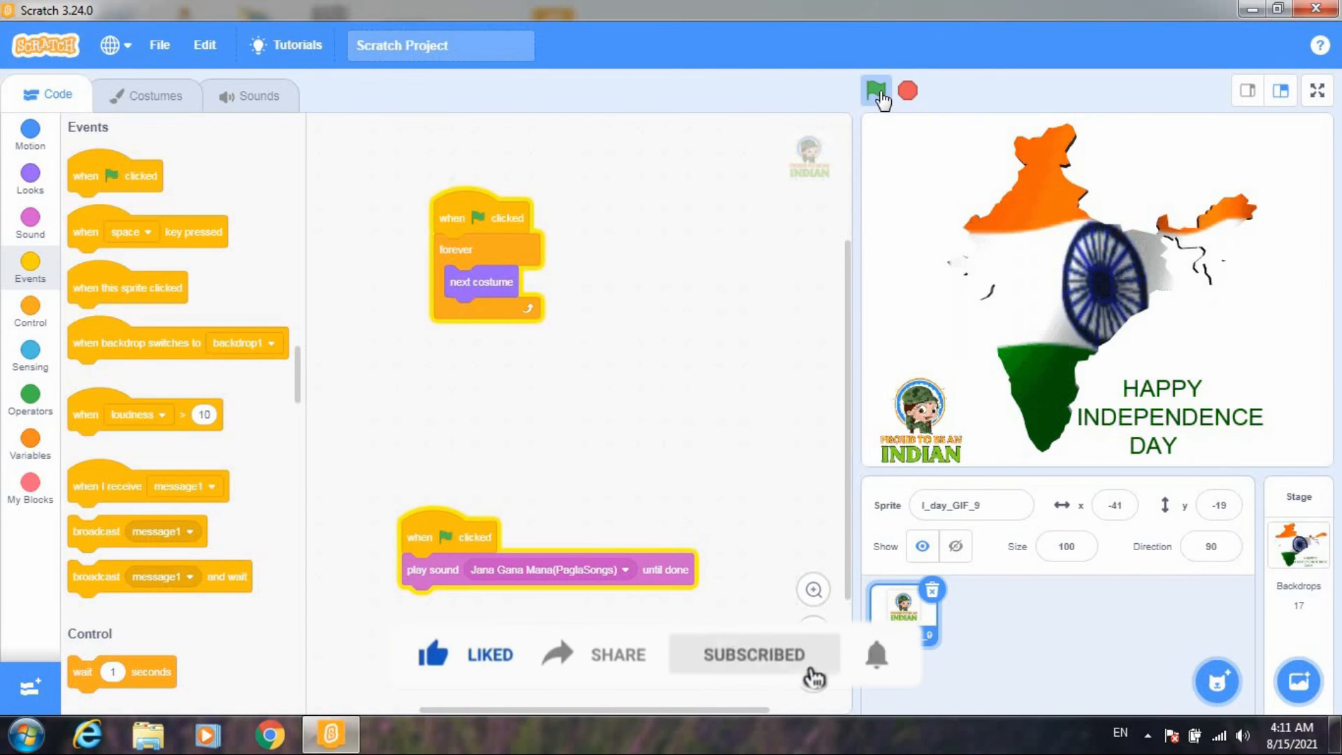
{"action": "left_click", "coordinate": [1315, 93]}
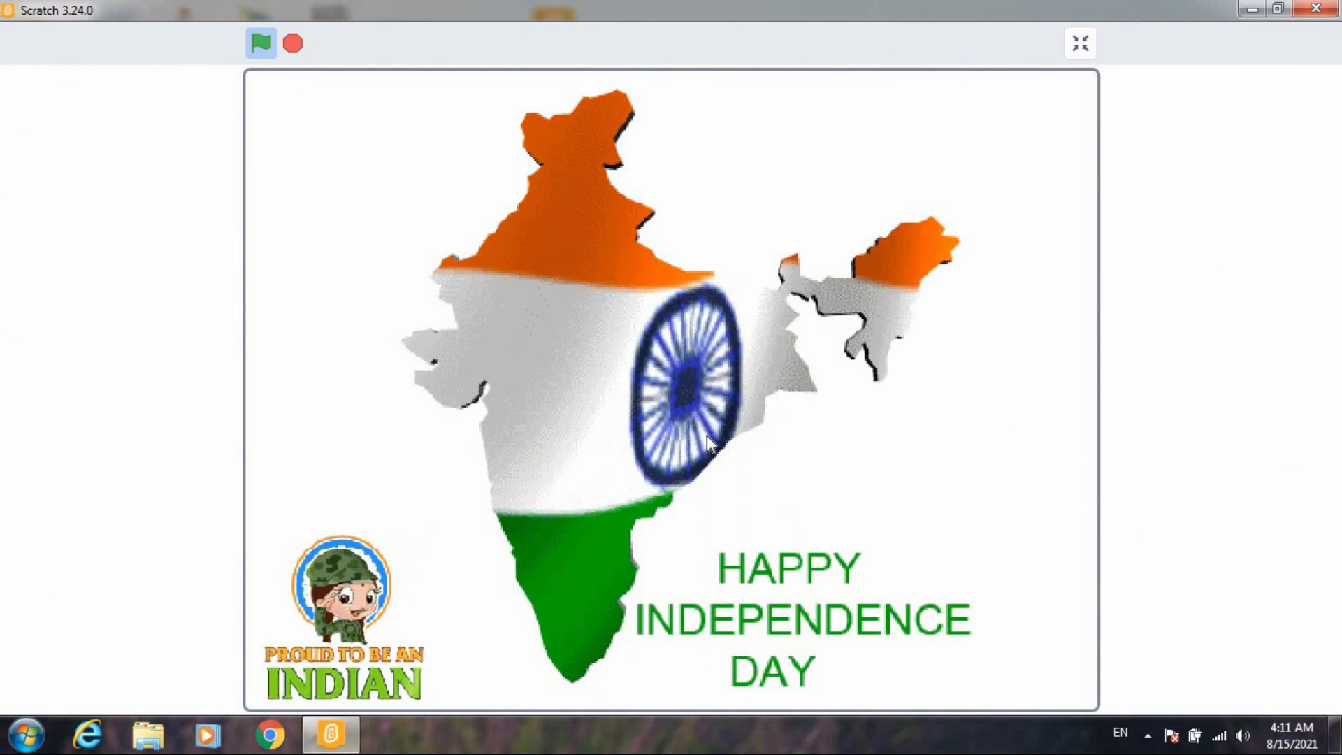